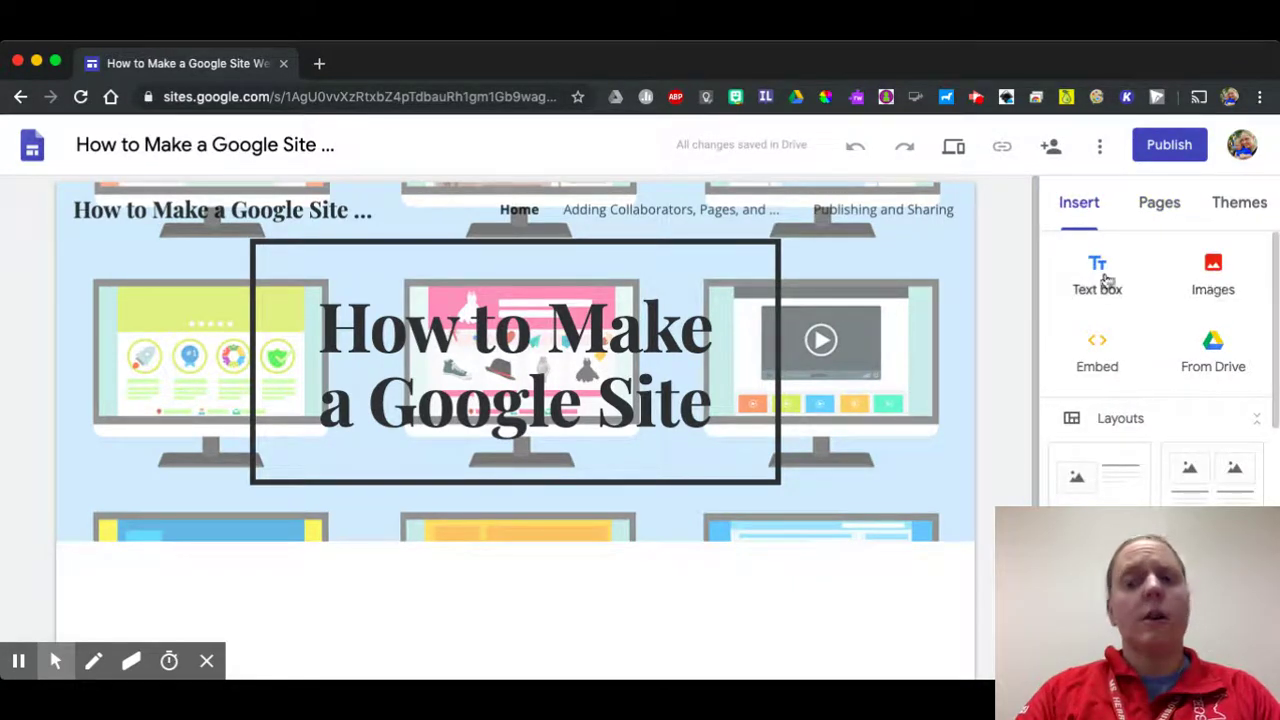
# Step: Add a layout section with one image placeholder beside a title and text below the home page header
pyautogui.scroll(-2, 1128, 376)
pyautogui.scroll(-5, 1128, 378)
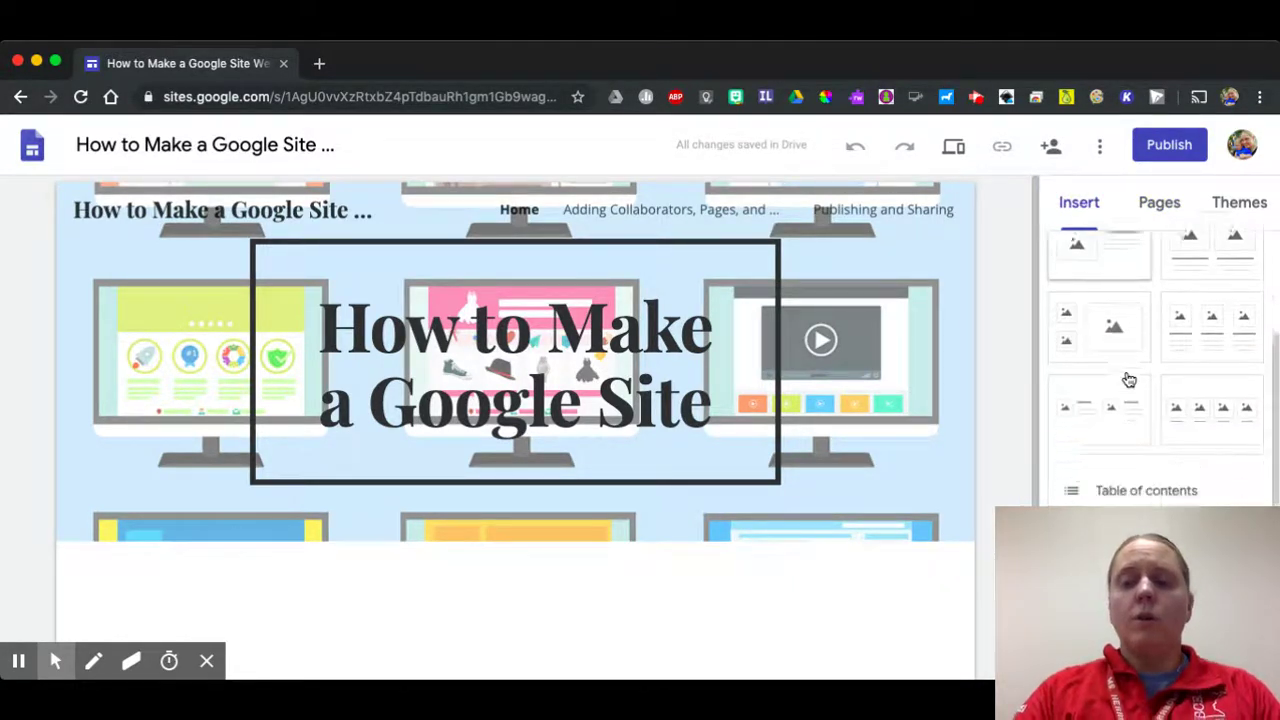
pyautogui.scroll(5, 1128, 379)
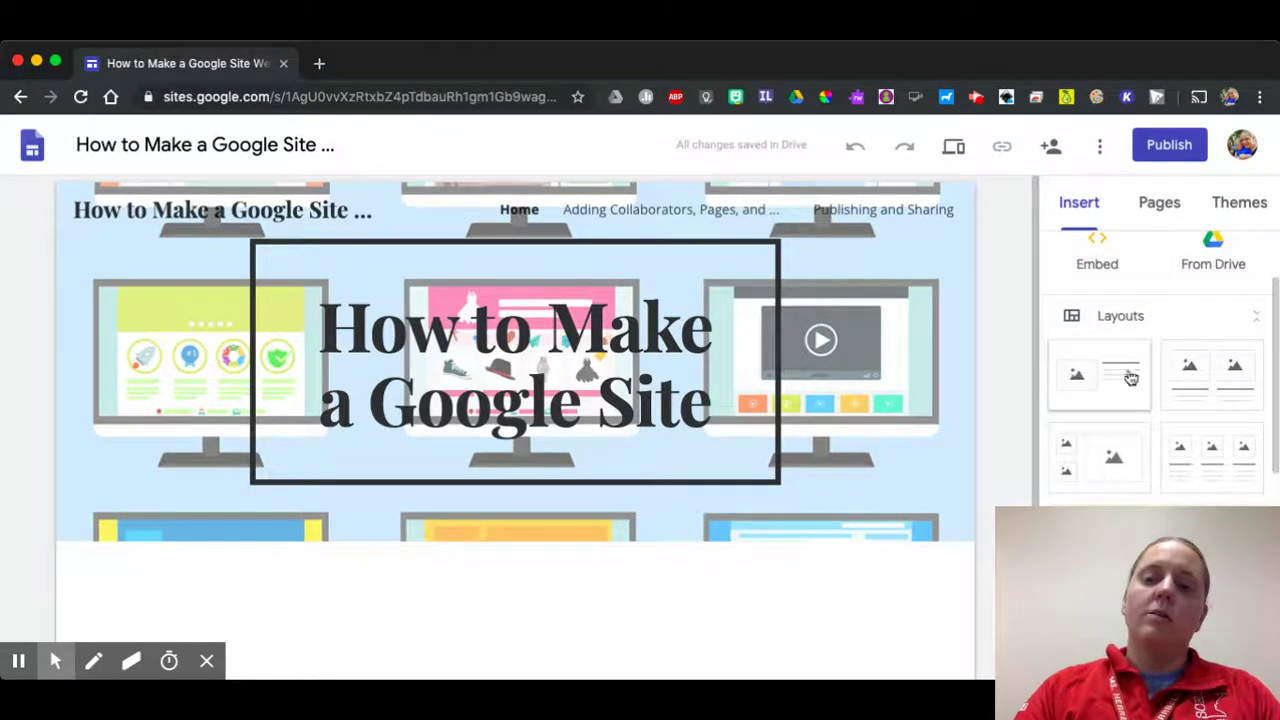
pyautogui.scroll(-1, 1212, 440)
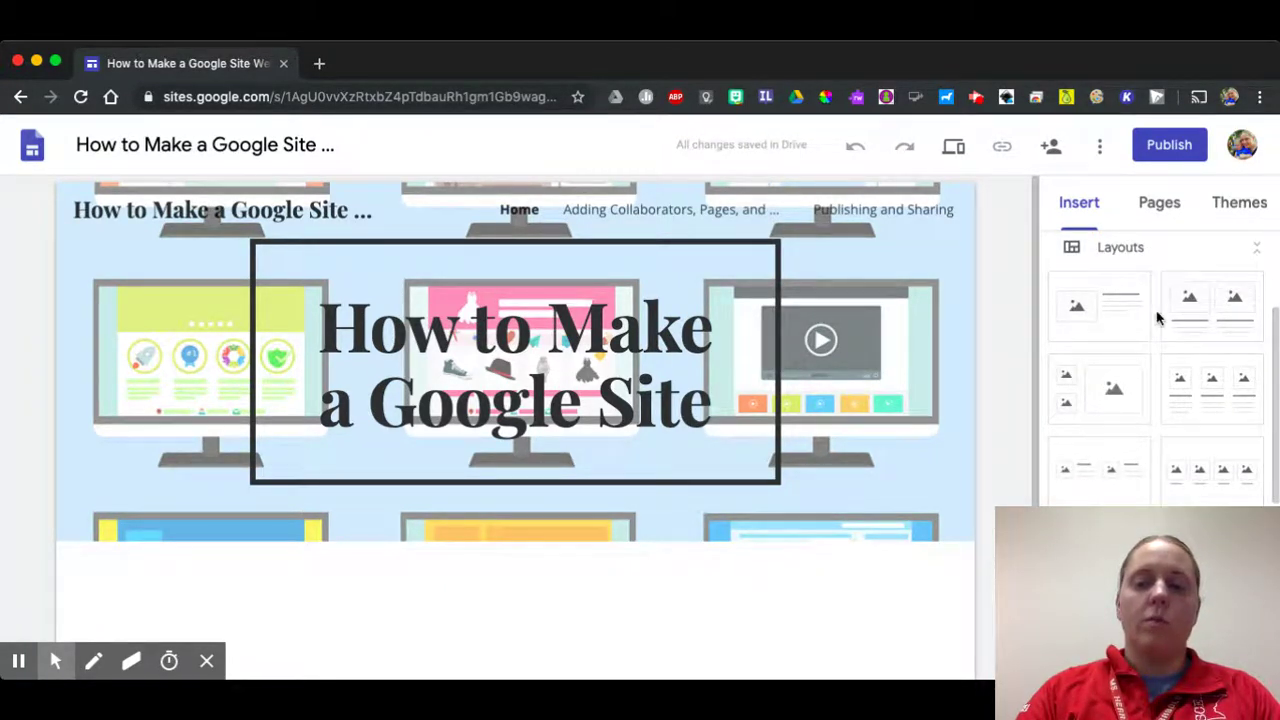
pyautogui.click(1092, 318)
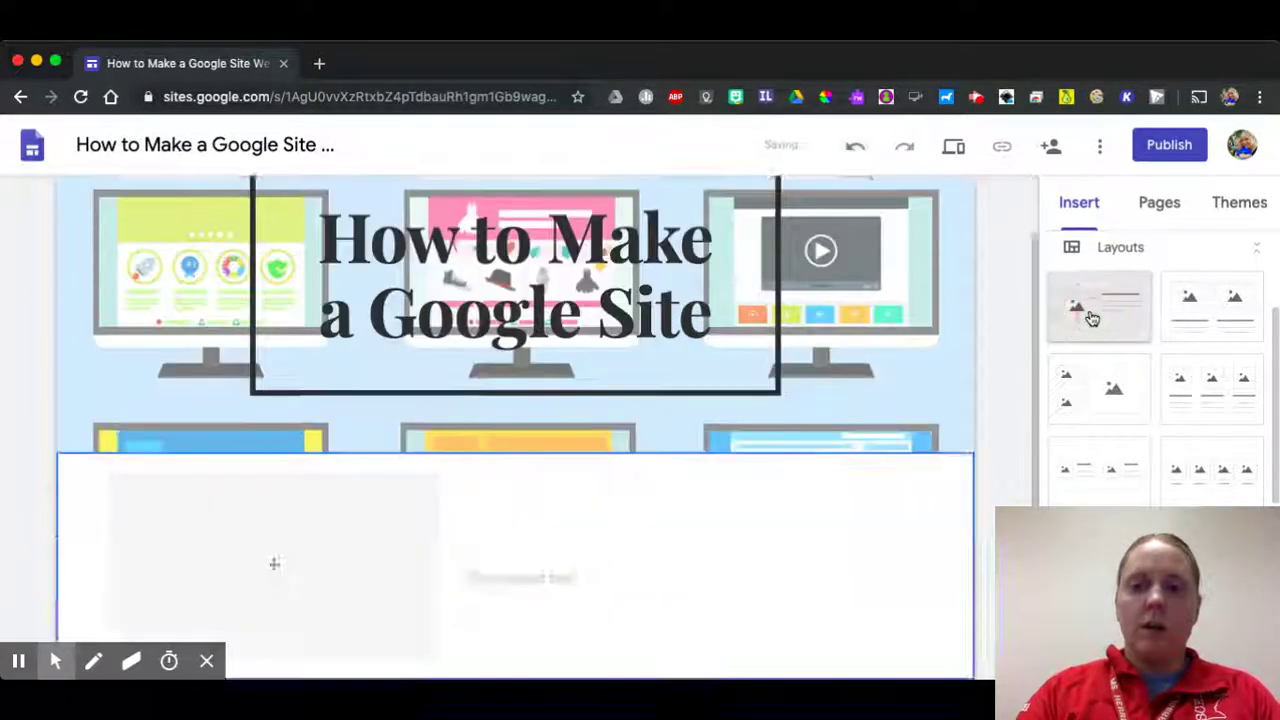
pyautogui.click(278, 372)
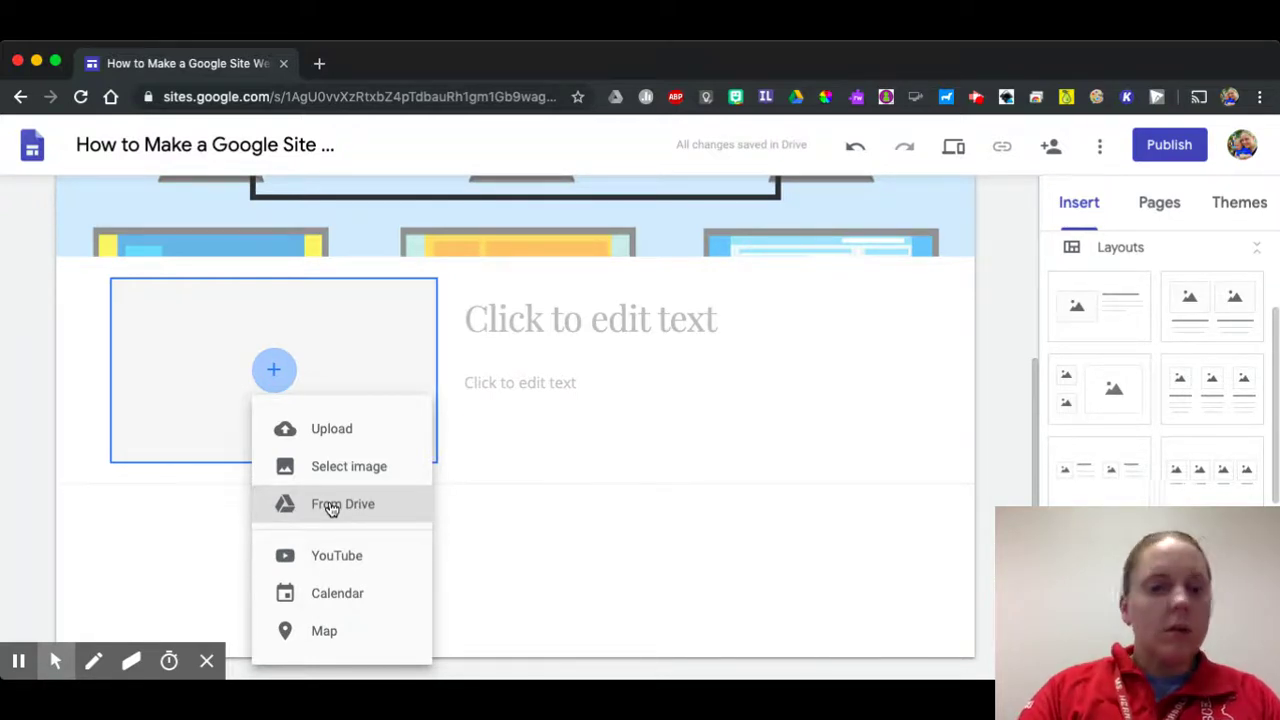
pyautogui.click(542, 537)
pyautogui.scroll(5, 542, 537)
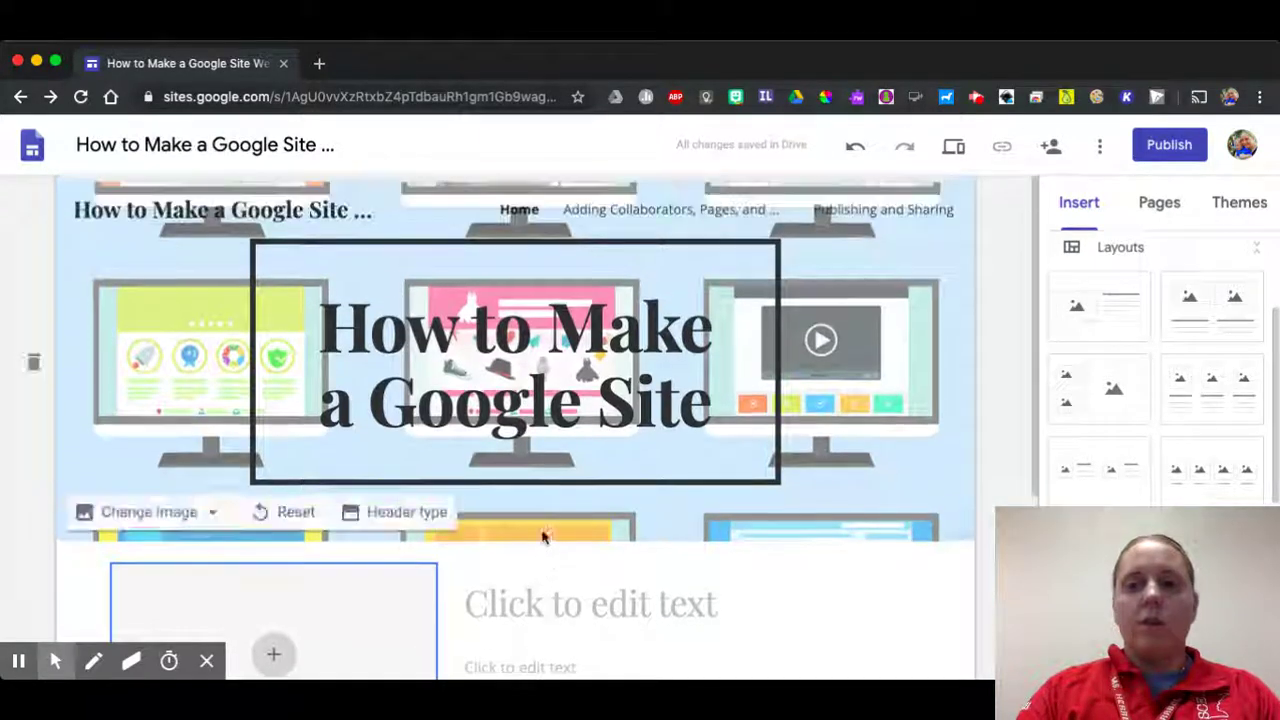
pyautogui.click(1157, 204)
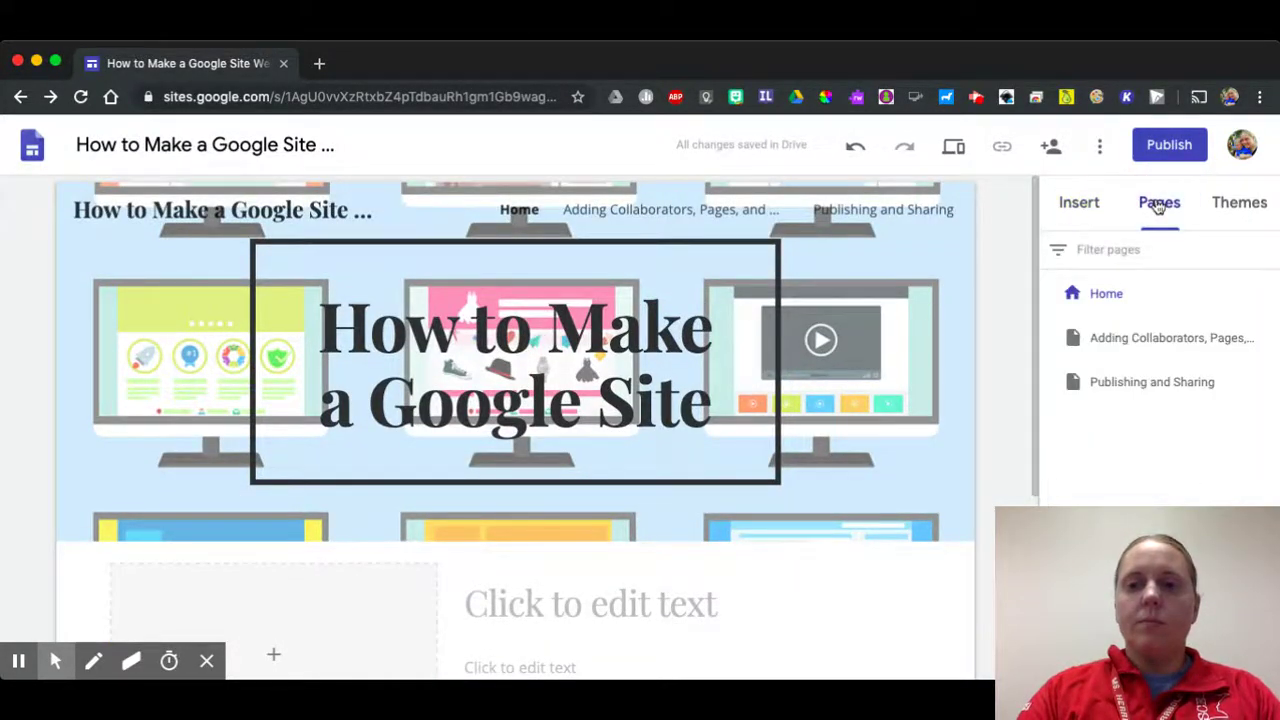
pyautogui.click(1080, 210)
pyautogui.scroll(-3, 591, 380)
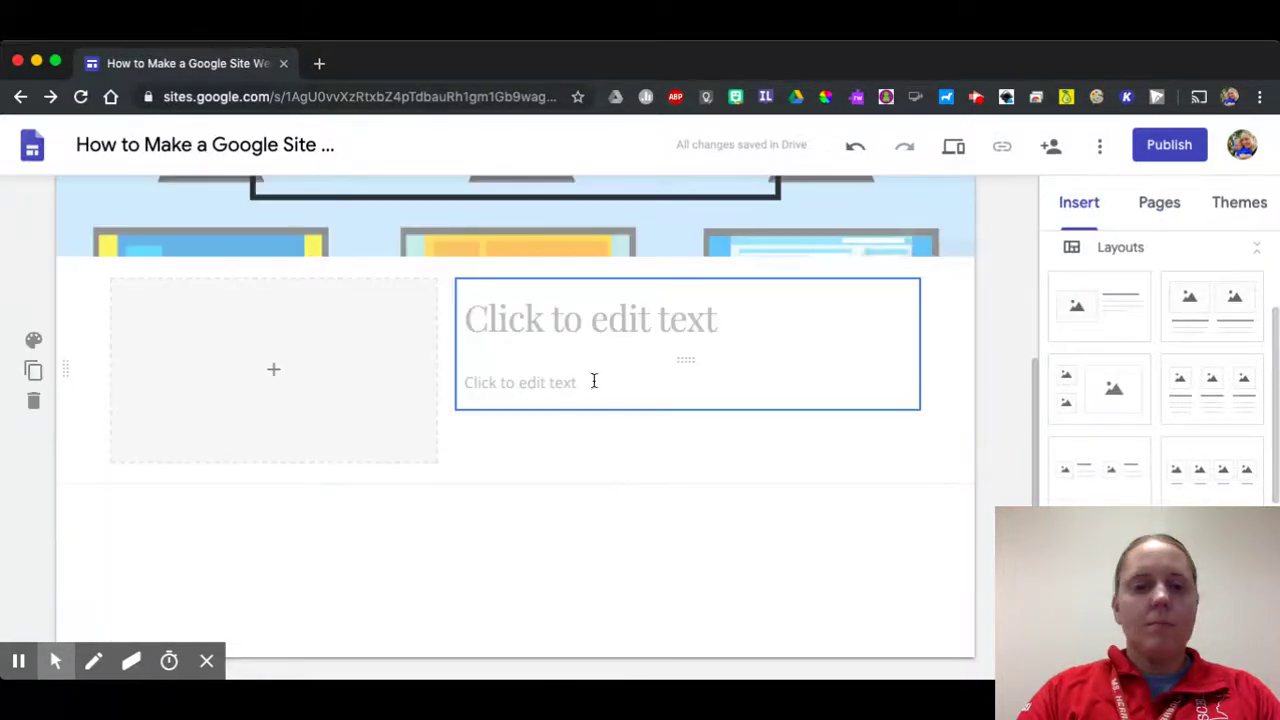
# Step: Fill the layout's image placeholder with the Google Drive video whose name begins "Create a Site, Select", found by filtering for videos
pyautogui.click(272, 366)
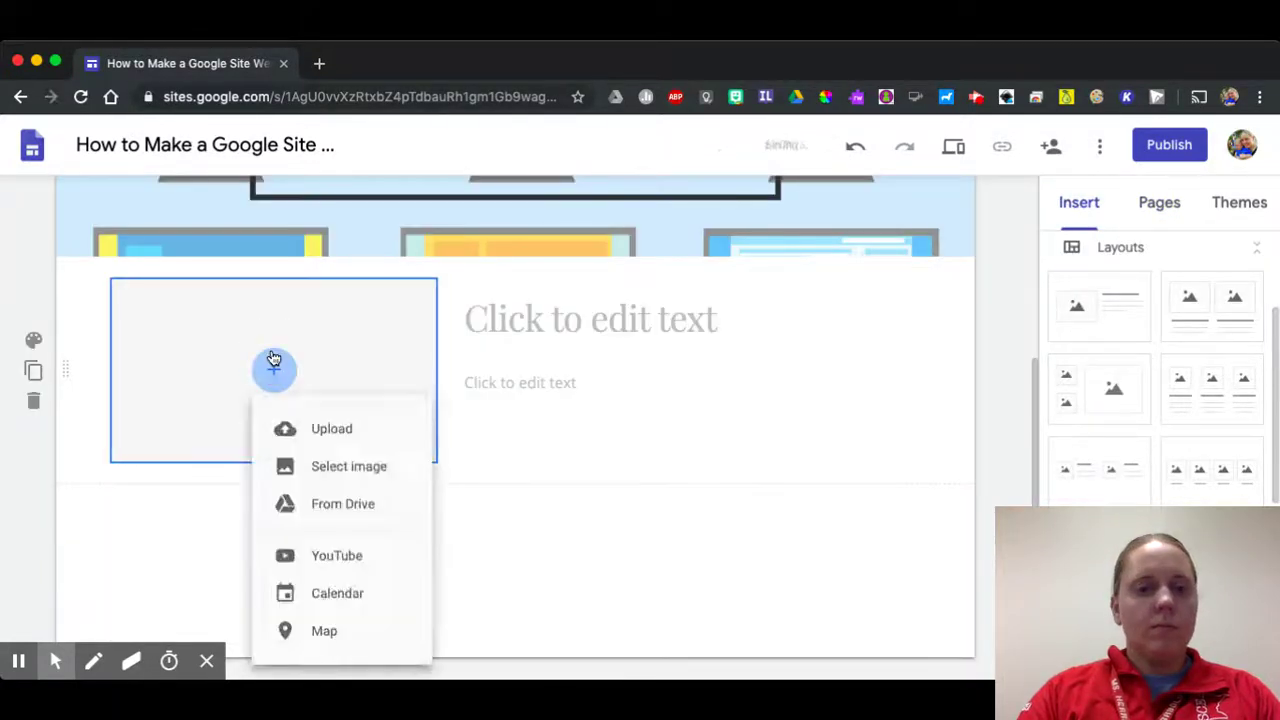
pyautogui.click(321, 507)
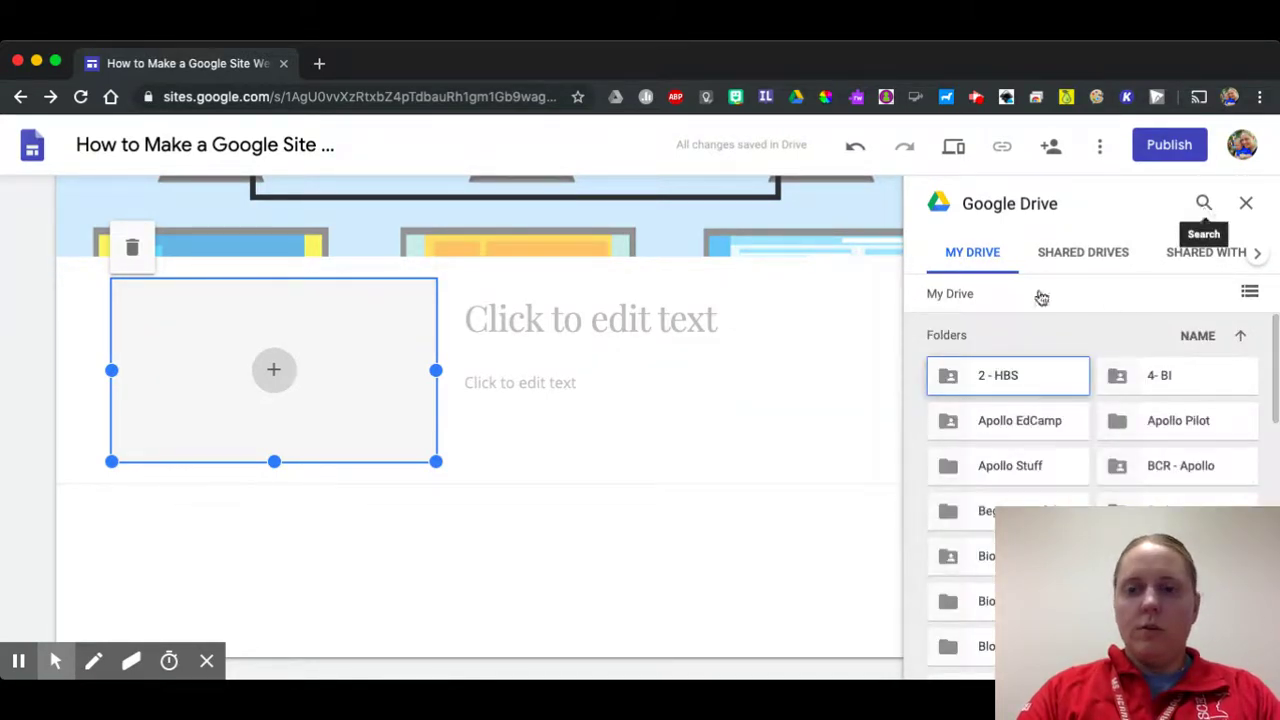
pyautogui.click(17, 662)
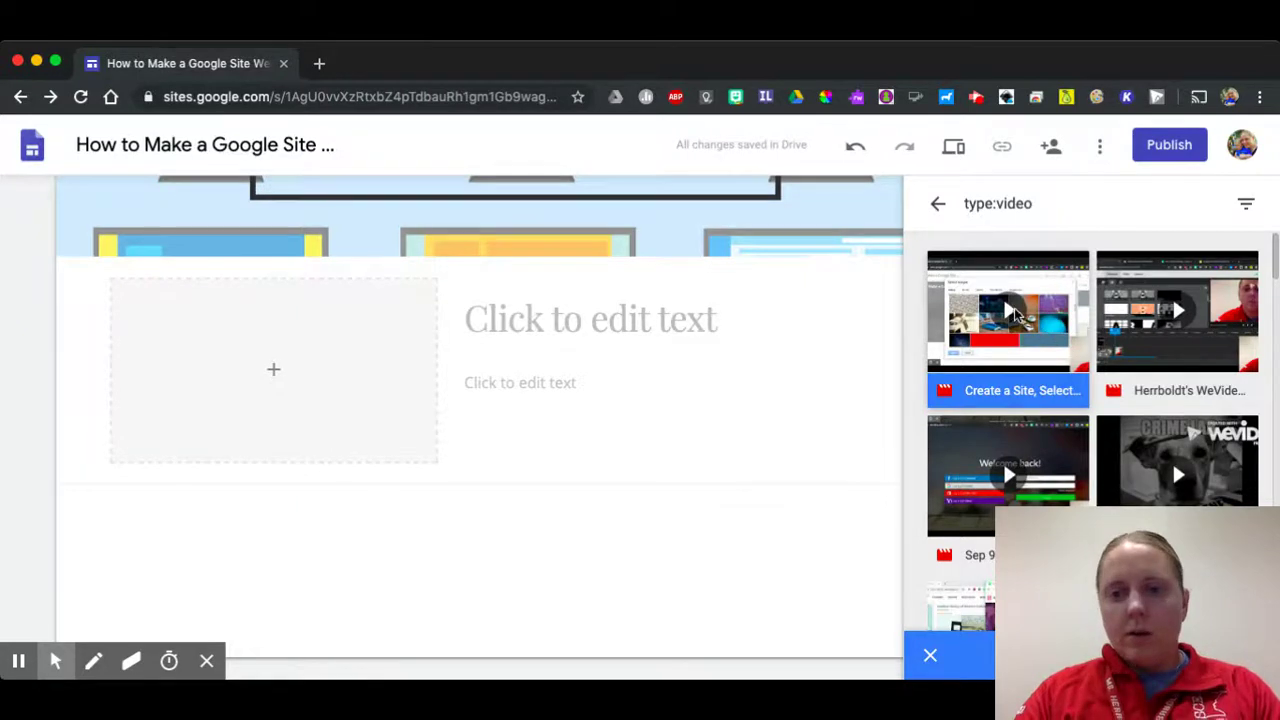
pyautogui.click(1051, 320)
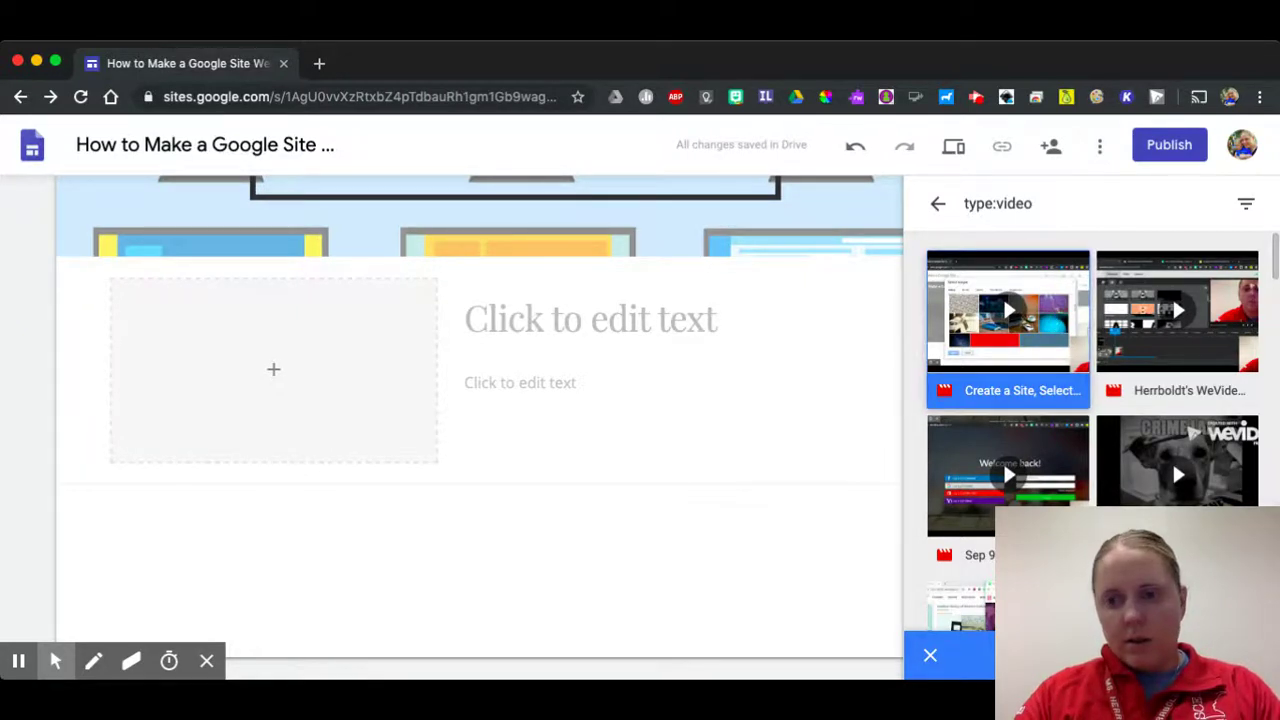
pyautogui.click(1230, 655)
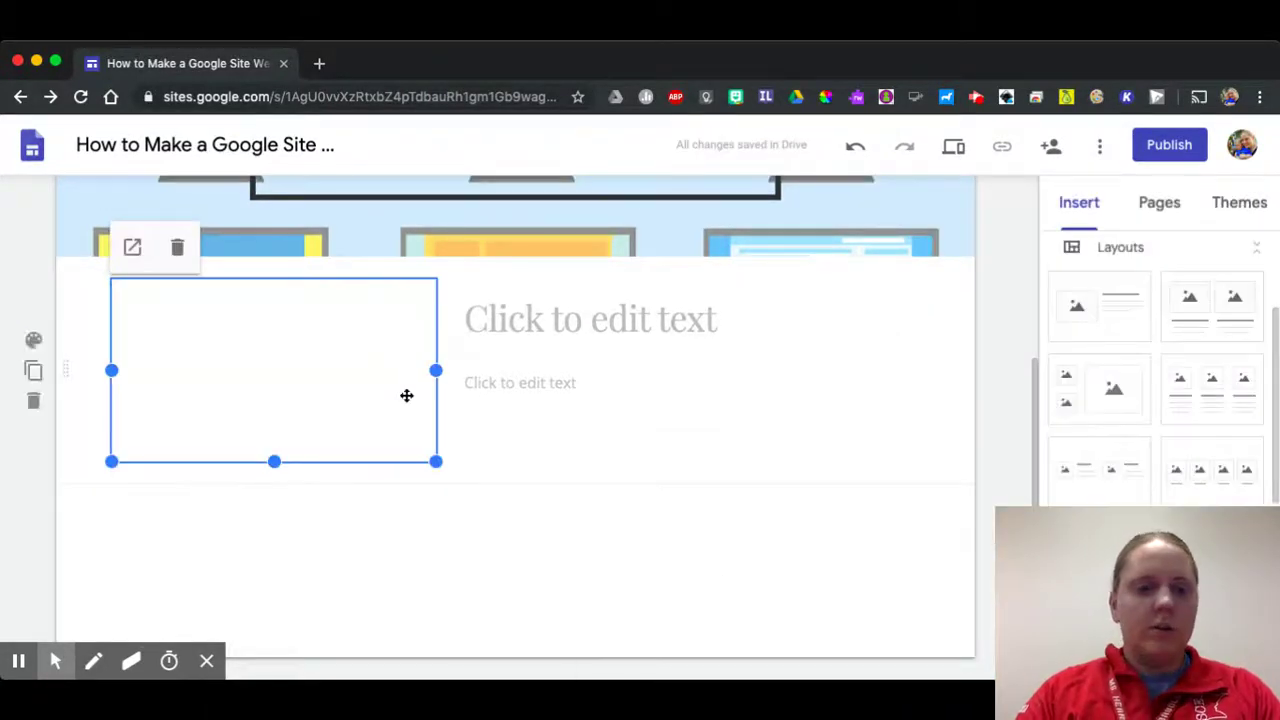
# Step: Enter "Video 1:" as the title beside the video
pyautogui.click(599, 325)
pyautogui.write('Video 1')
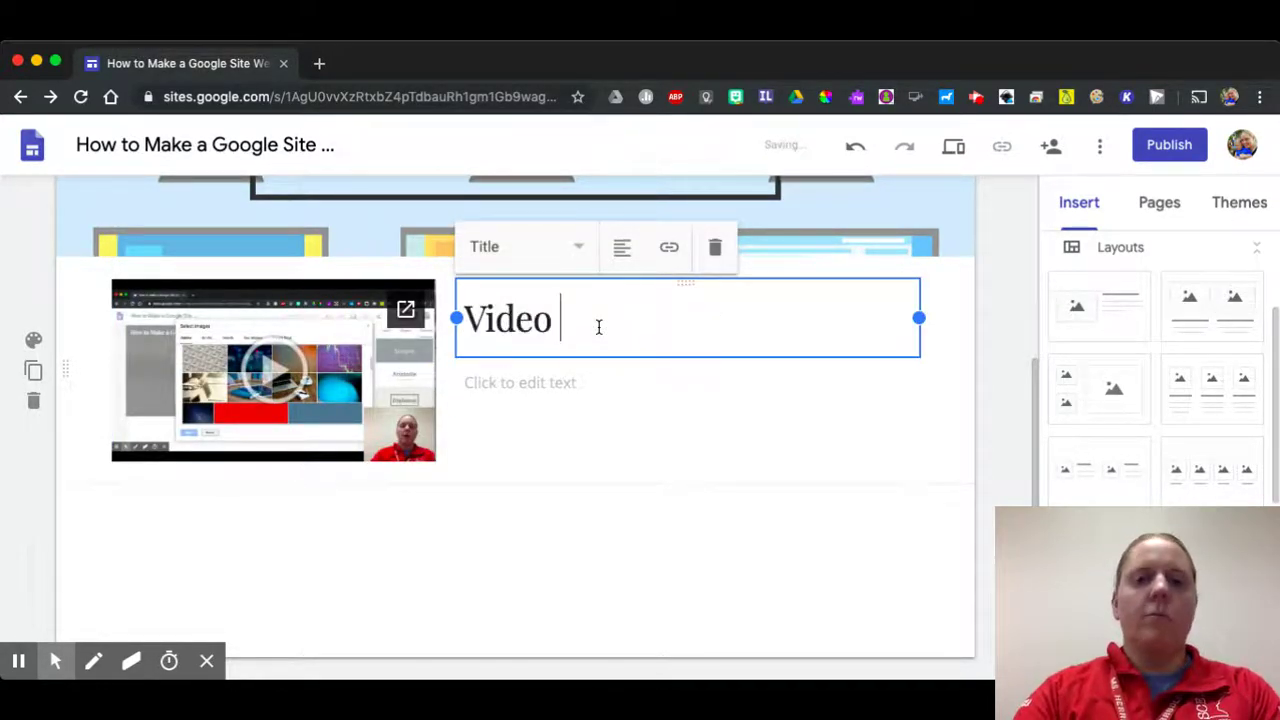
pyautogui.write(':')
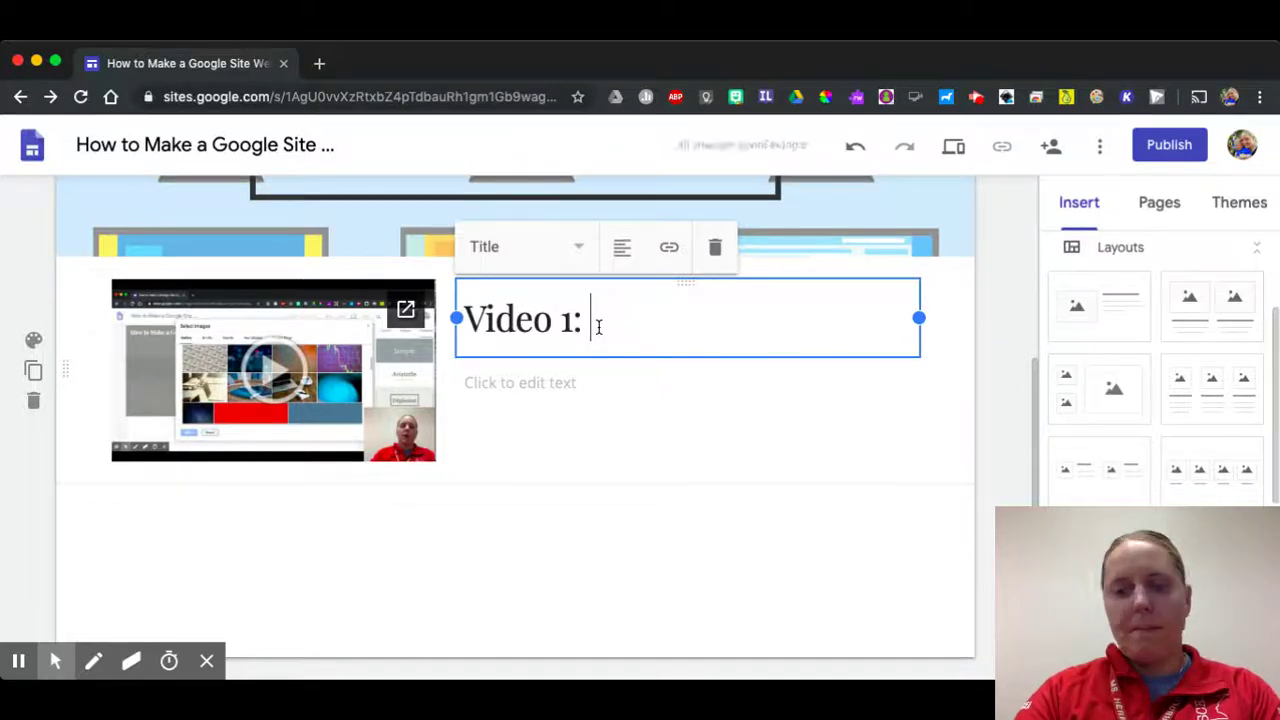
# Step: Fill the text under the title with three lines: "Create a Site", "Select a Theme" and "Make a Title Page"
pyautogui.click(575, 378)
pyautogui.write('create a S')
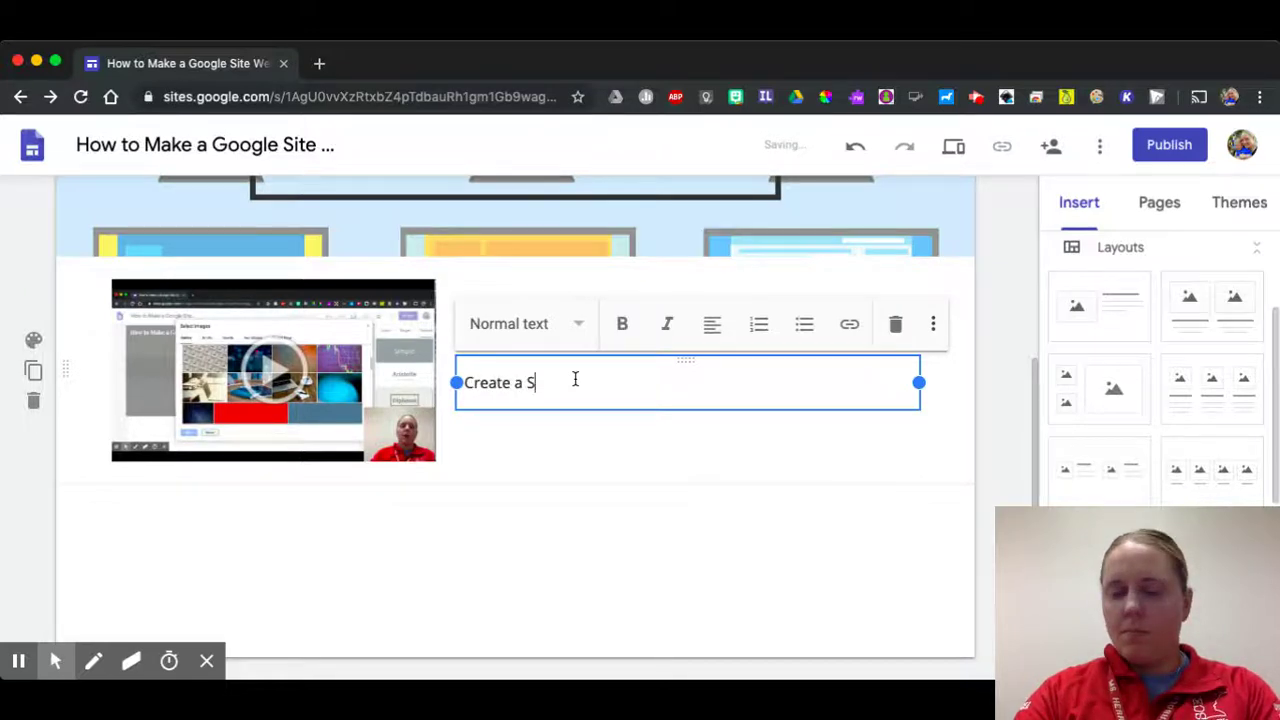
pyautogui.write('ite')
pyautogui.press('Return')
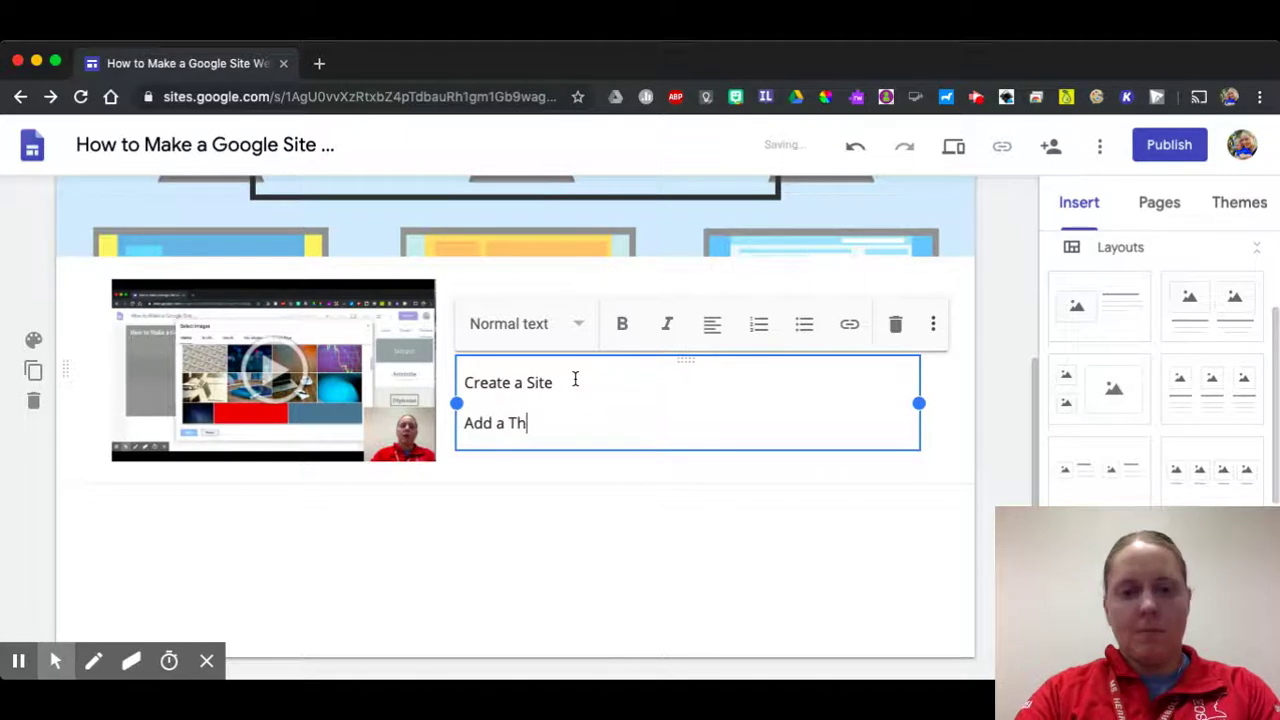
pyautogui.write('Add')
pyautogui.press('BackSpace')
pyautogui.press('BackSpace')
pyautogui.press('BackSpace')
pyautogui.press('BackSpace')
pyautogui.press('Return')
pyautogui.write('Select')
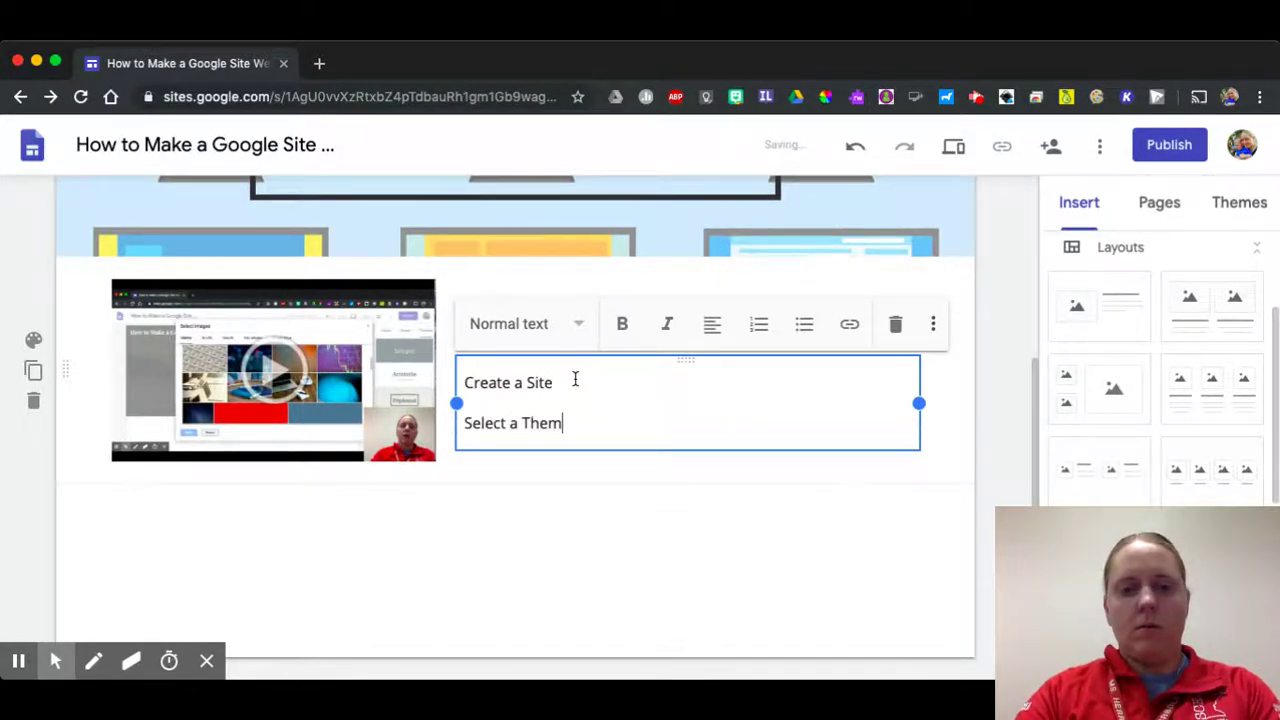
pyautogui.write(' a Theme')
pyautogui.press('Return')
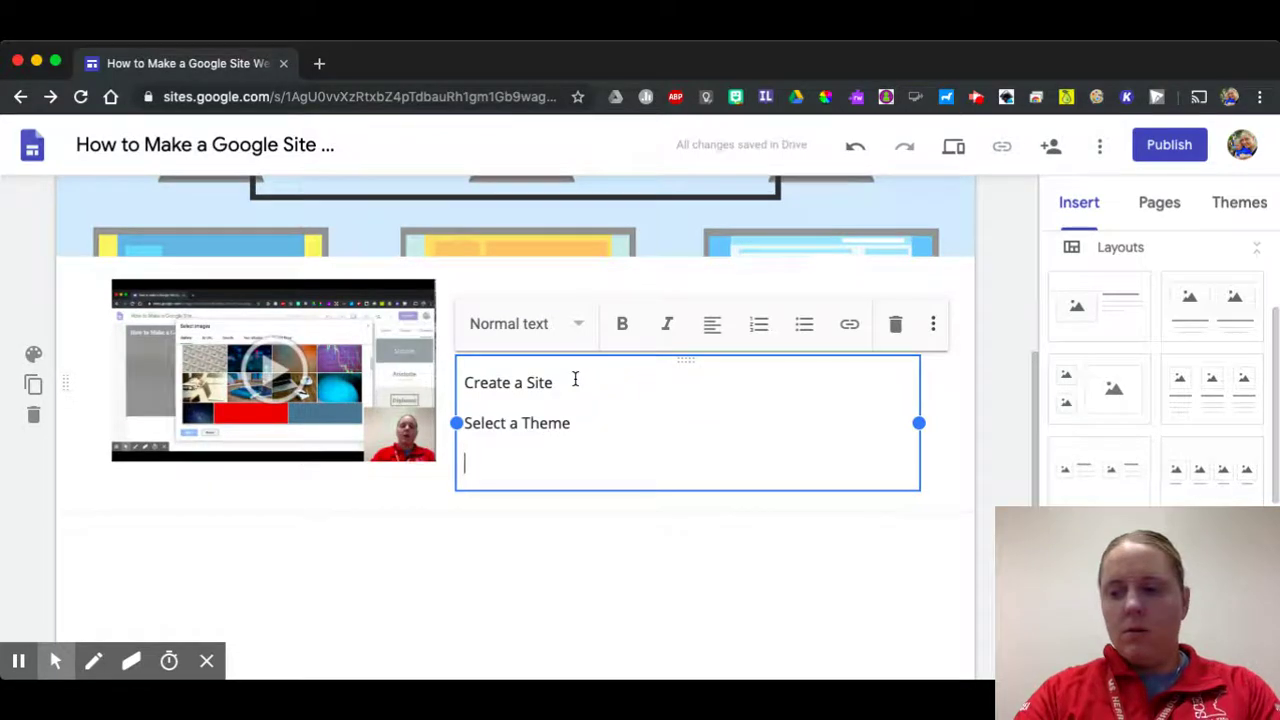
pyautogui.write('Make a Title Page')
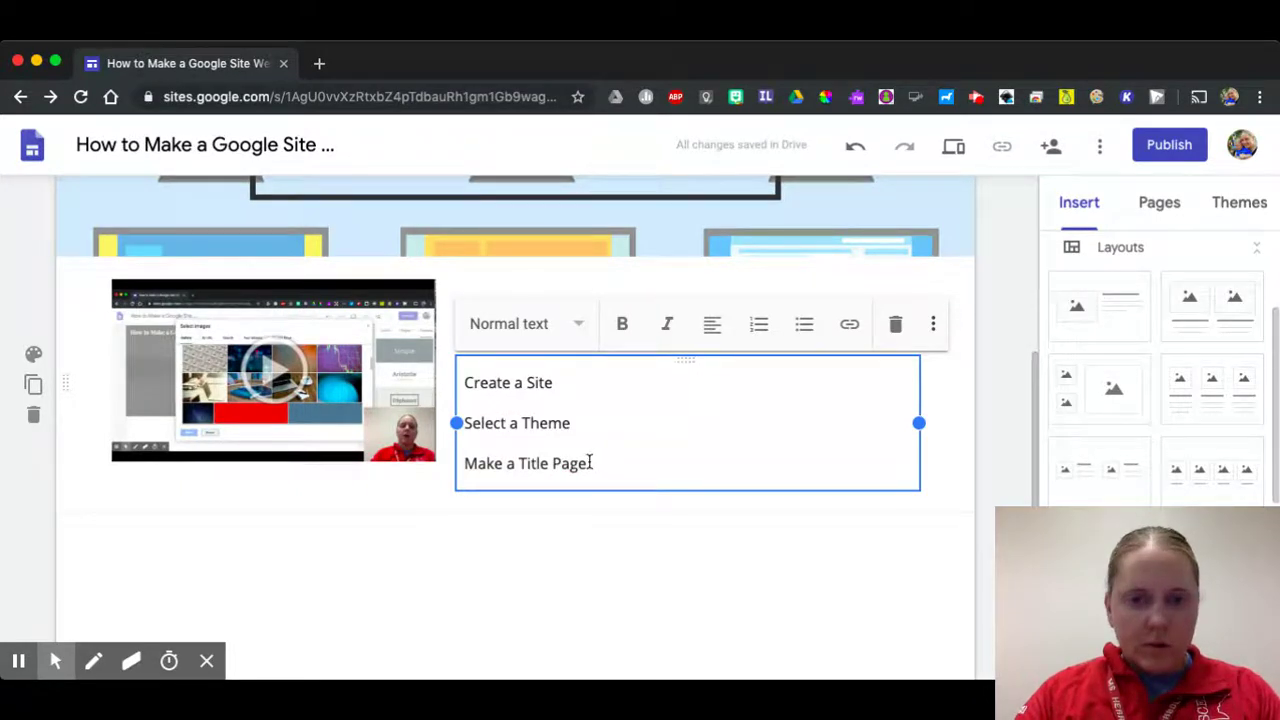
# Step: Format the three lines under the "Video 1:" title as a bulleted list
pyautogui.moveTo(592, 463); pyautogui.dragTo(466, 381)
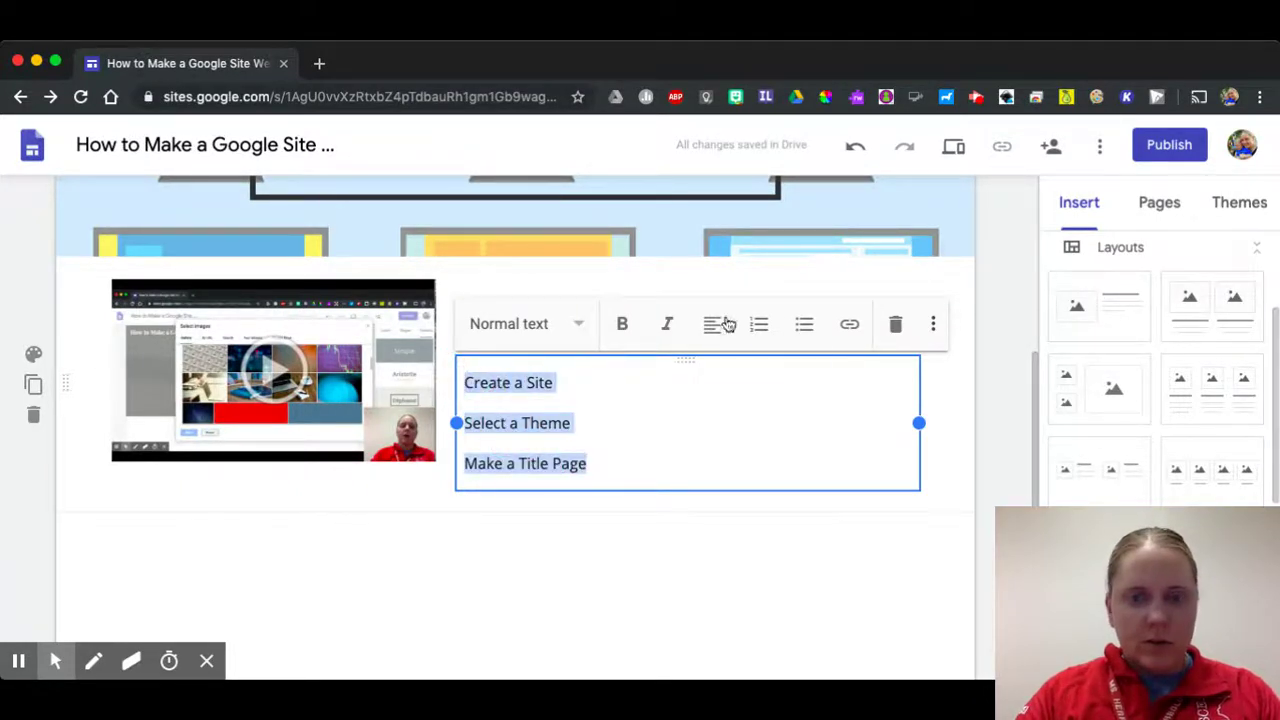
pyautogui.click(805, 326)
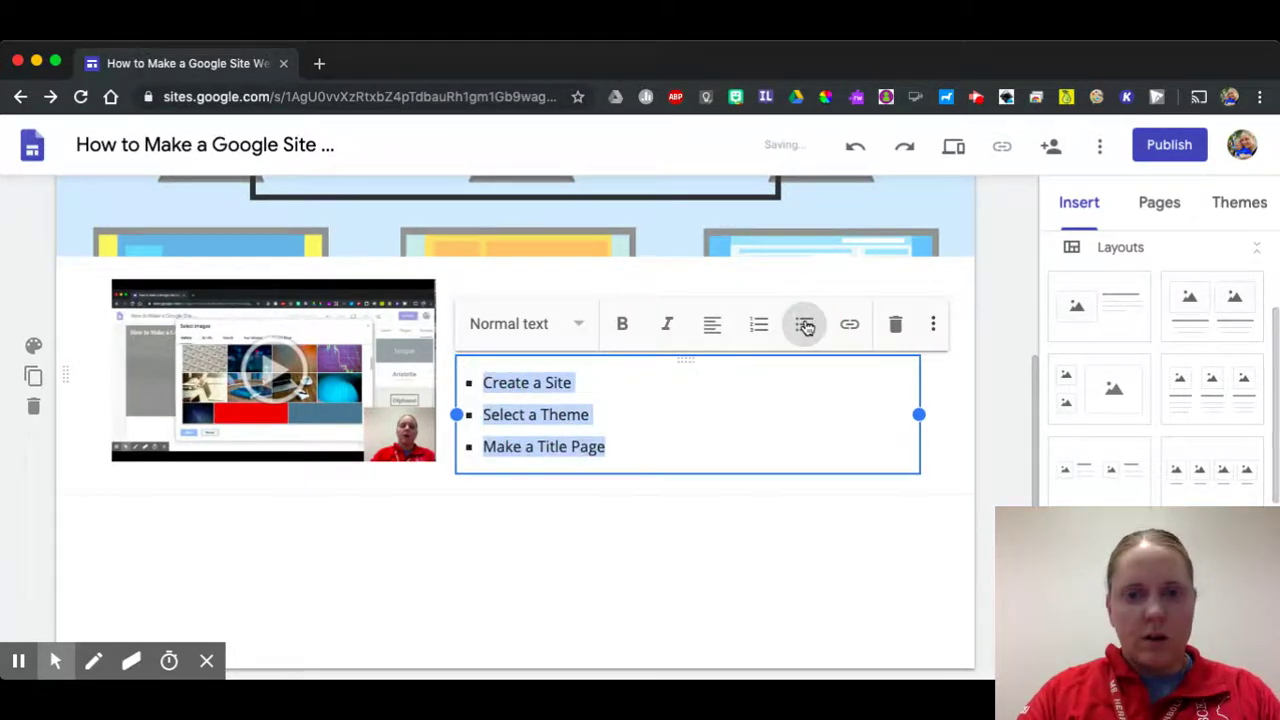
pyautogui.click(701, 553)
# Step: Enlarge the embedded video so it takes up more of the section's width beside the text
pyautogui.scroll(1, 702, 555)
pyautogui.click(563, 368)
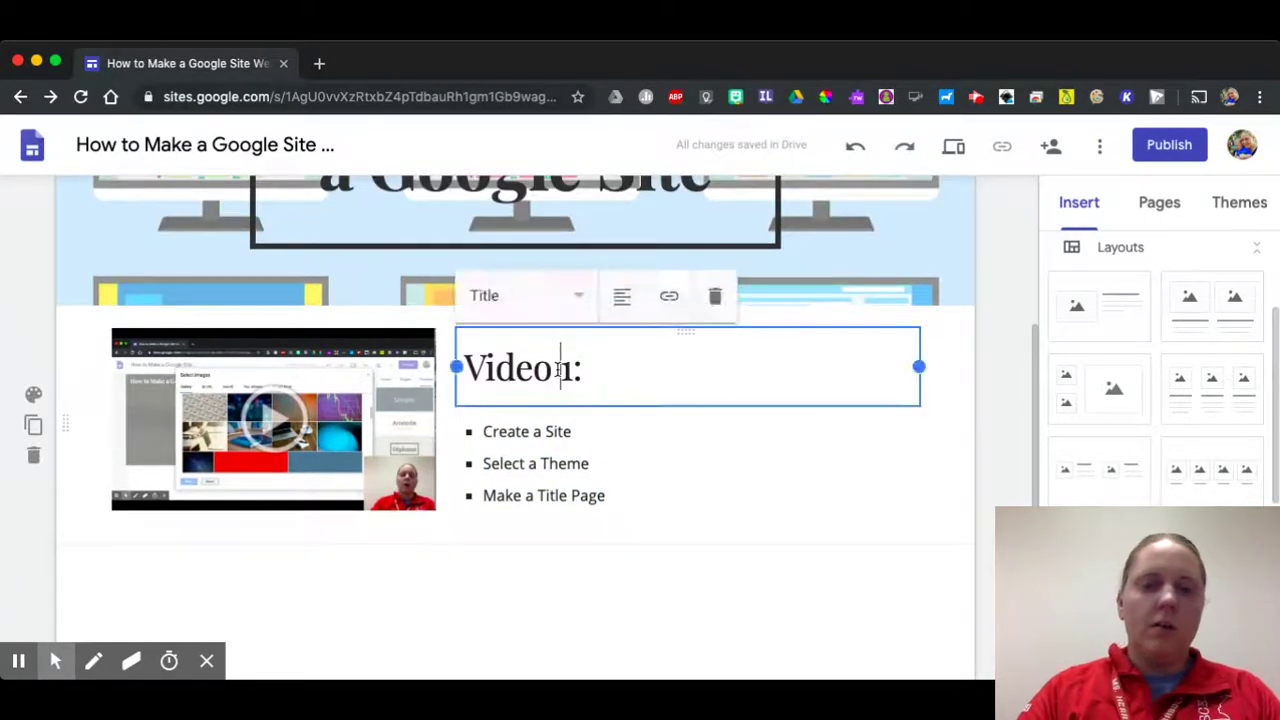
pyautogui.click(594, 567)
pyautogui.click(409, 449)
pyautogui.moveTo(435, 510); pyautogui.dragTo(523, 583)
pyautogui.scroll(-2, 649, 545)
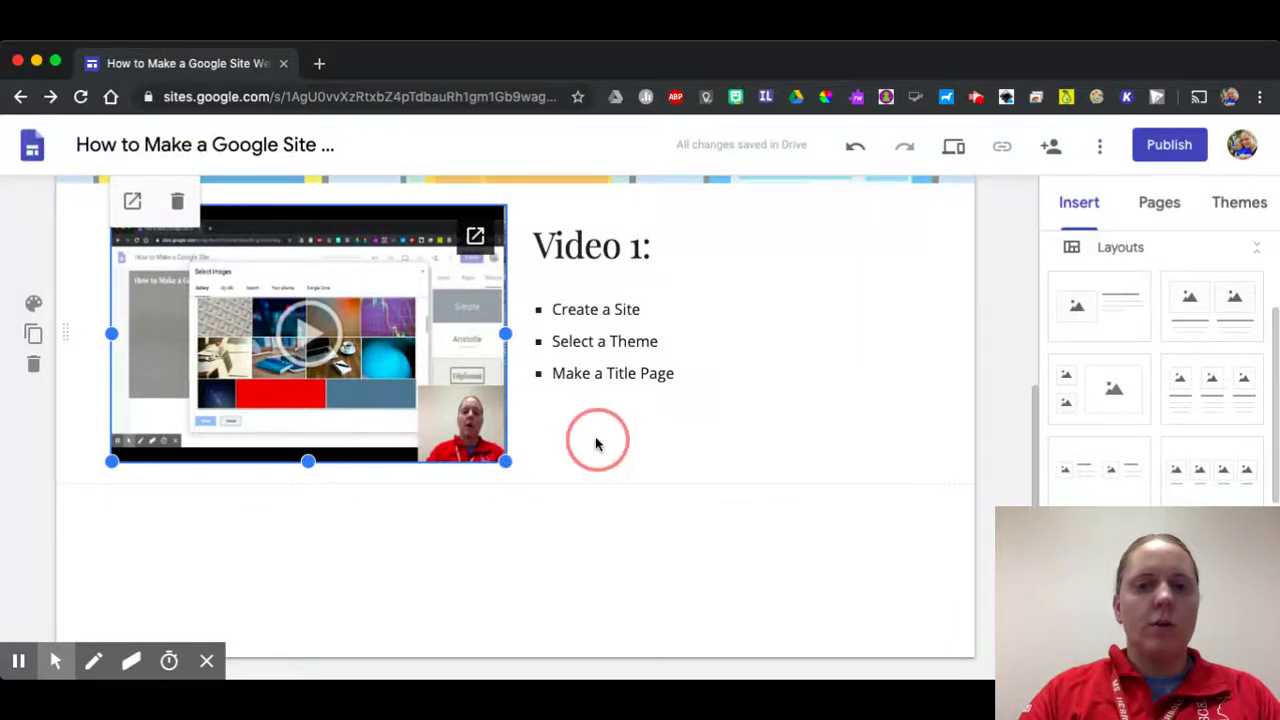
pyautogui.click(720, 372)
pyautogui.scroll(4, 736, 487)
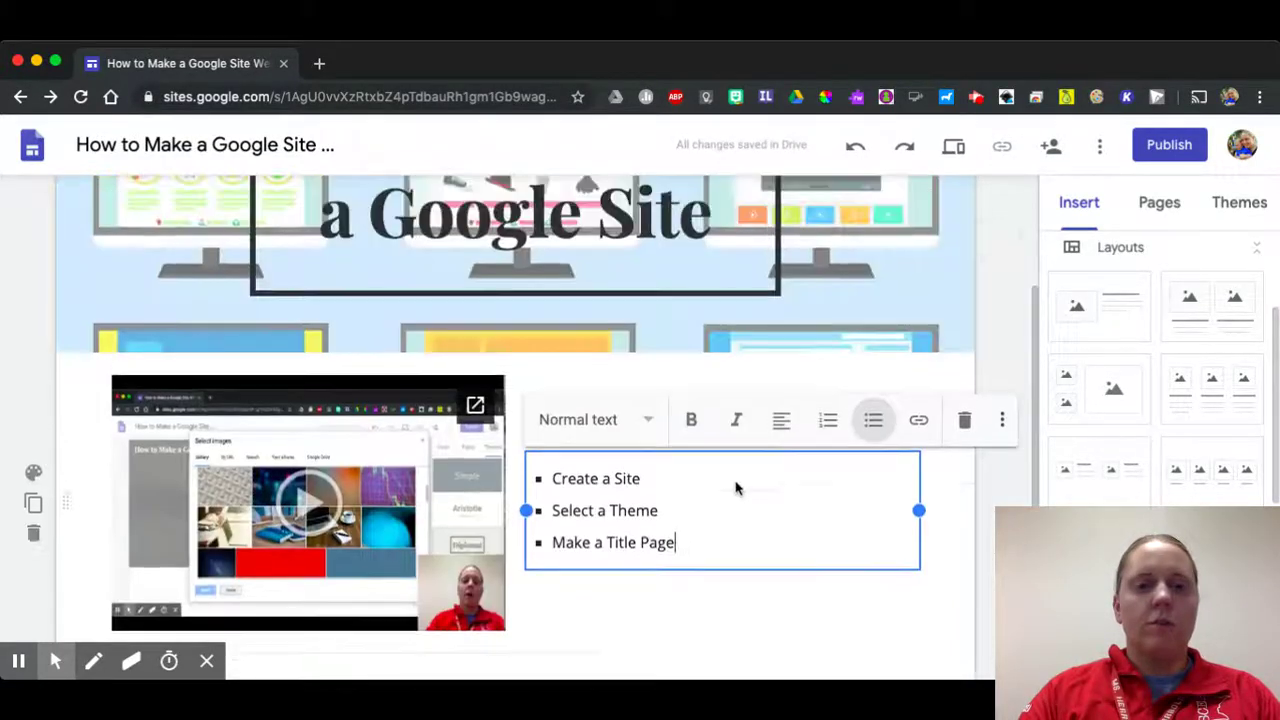
pyautogui.scroll(-2, 736, 487)
pyautogui.scroll(-2, 736, 487)
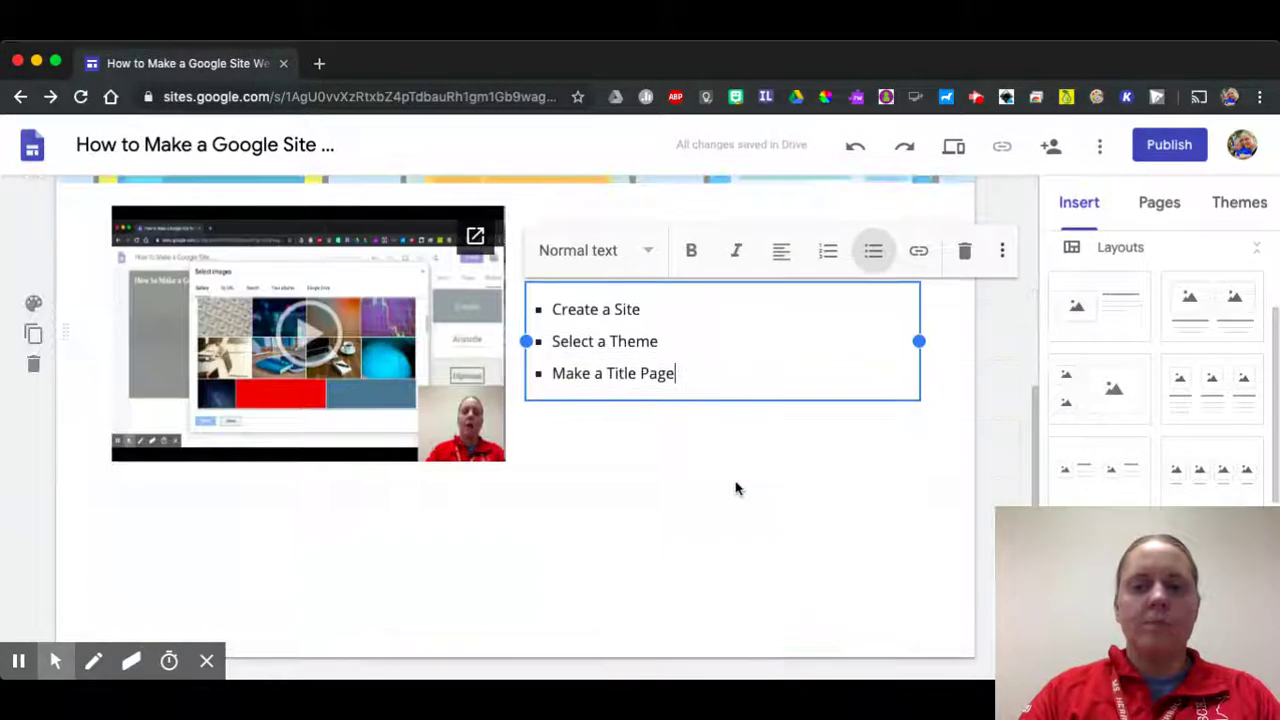
# Step: Insert a divider below the "Video 1:" section
pyautogui.scroll(4, 736, 487)
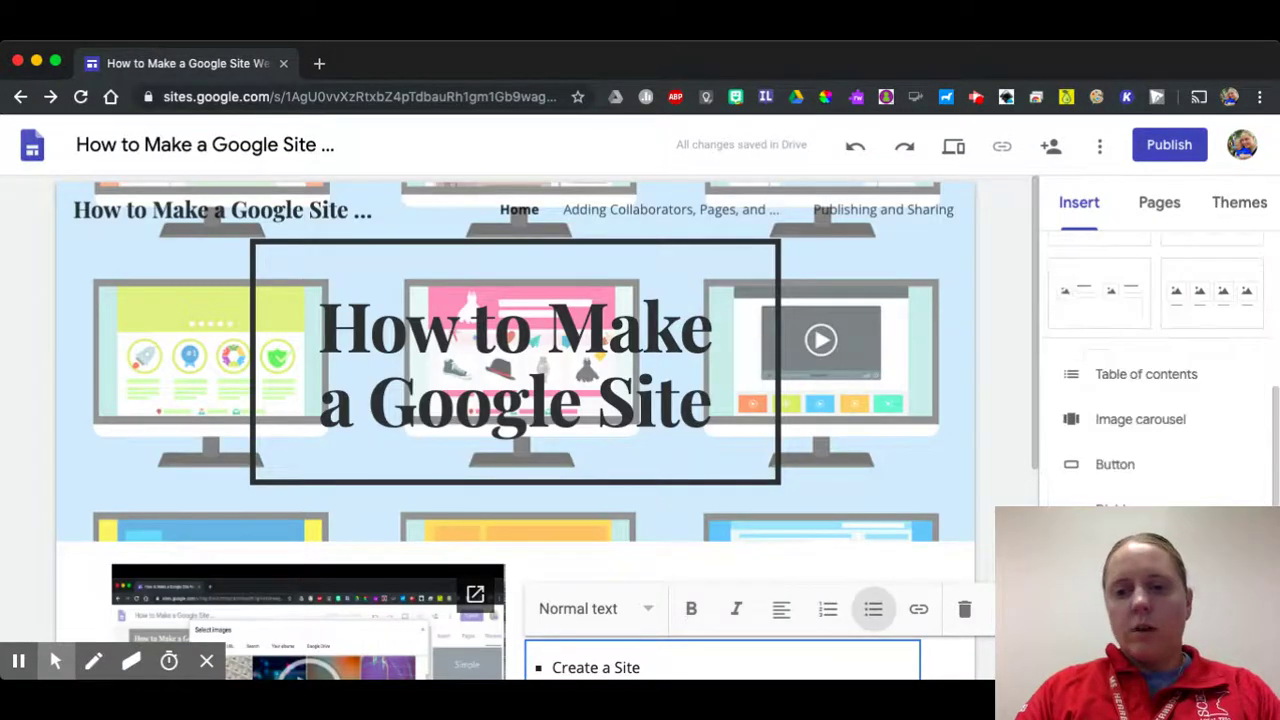
pyautogui.scroll(-4, 680, 512)
pyautogui.scroll(-1, 680, 514)
pyautogui.click(617, 505)
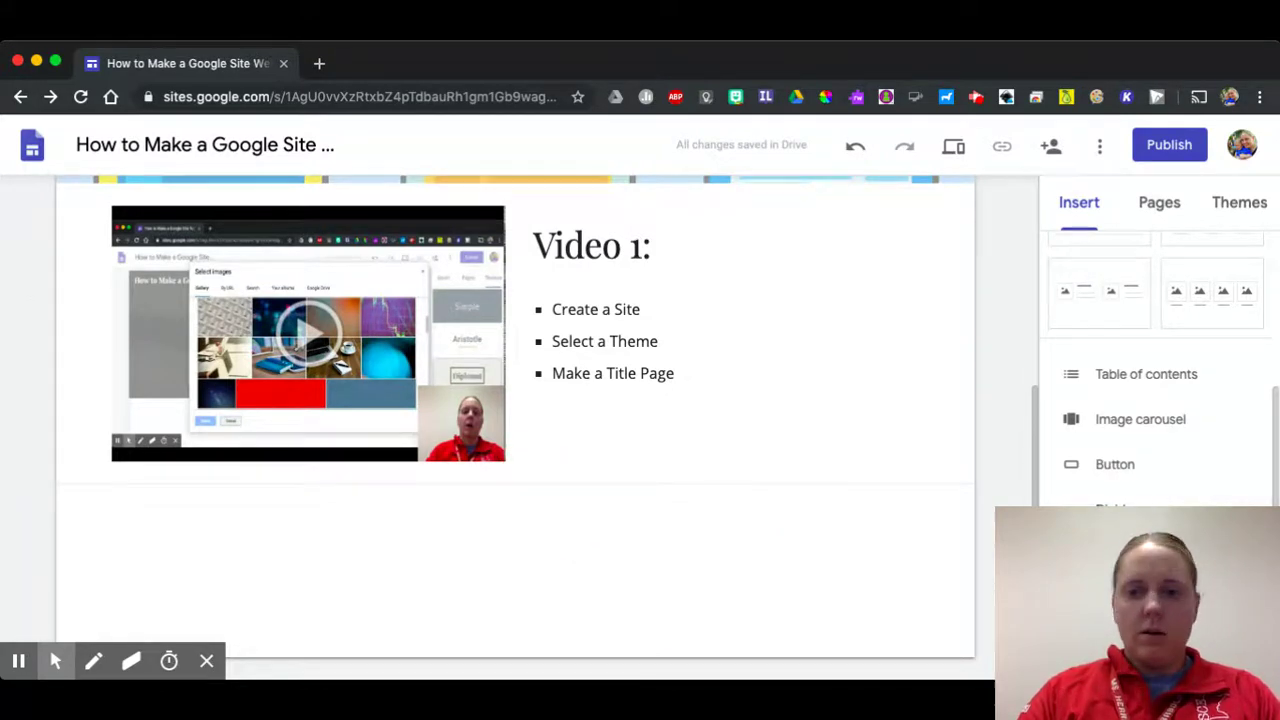
pyautogui.scroll(-1, 694, 477)
pyautogui.click(596, 516)
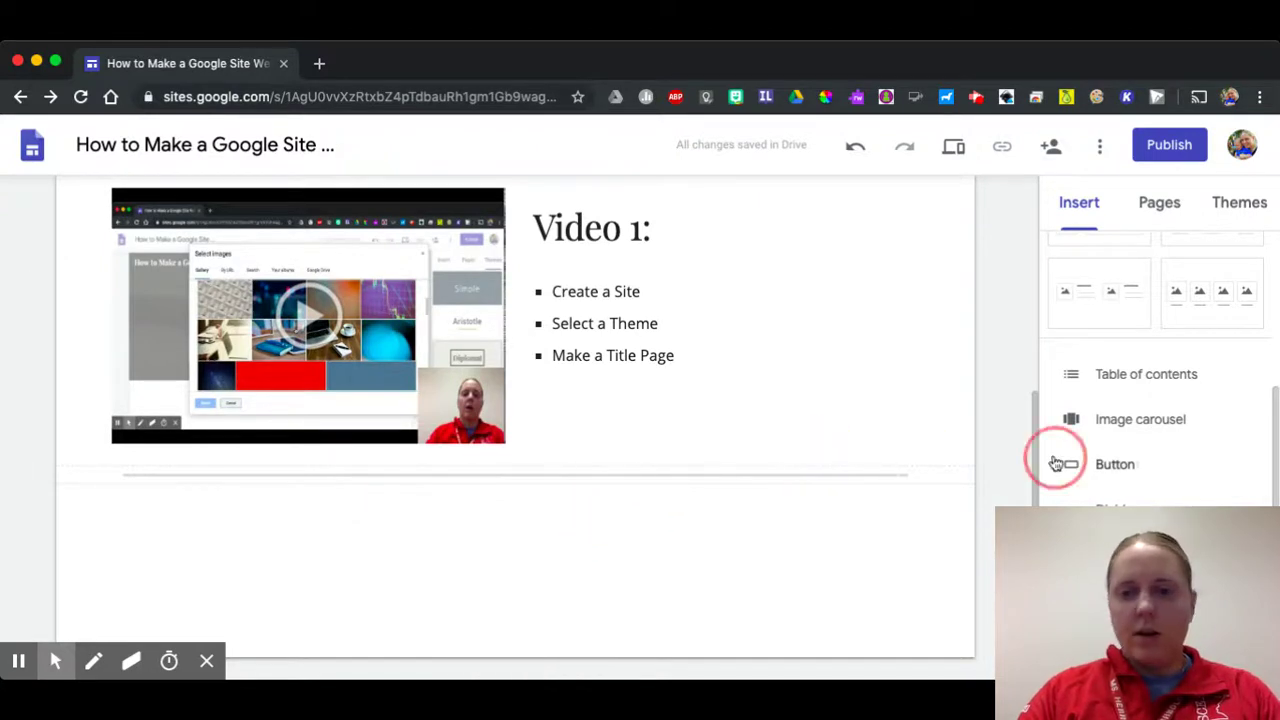
# Step: Look through the insertable elements and examine the URL and embed code options for embedding web content
pyautogui.scroll(-2, 1056, 463)
pyautogui.scroll(-2, 1131, 460)
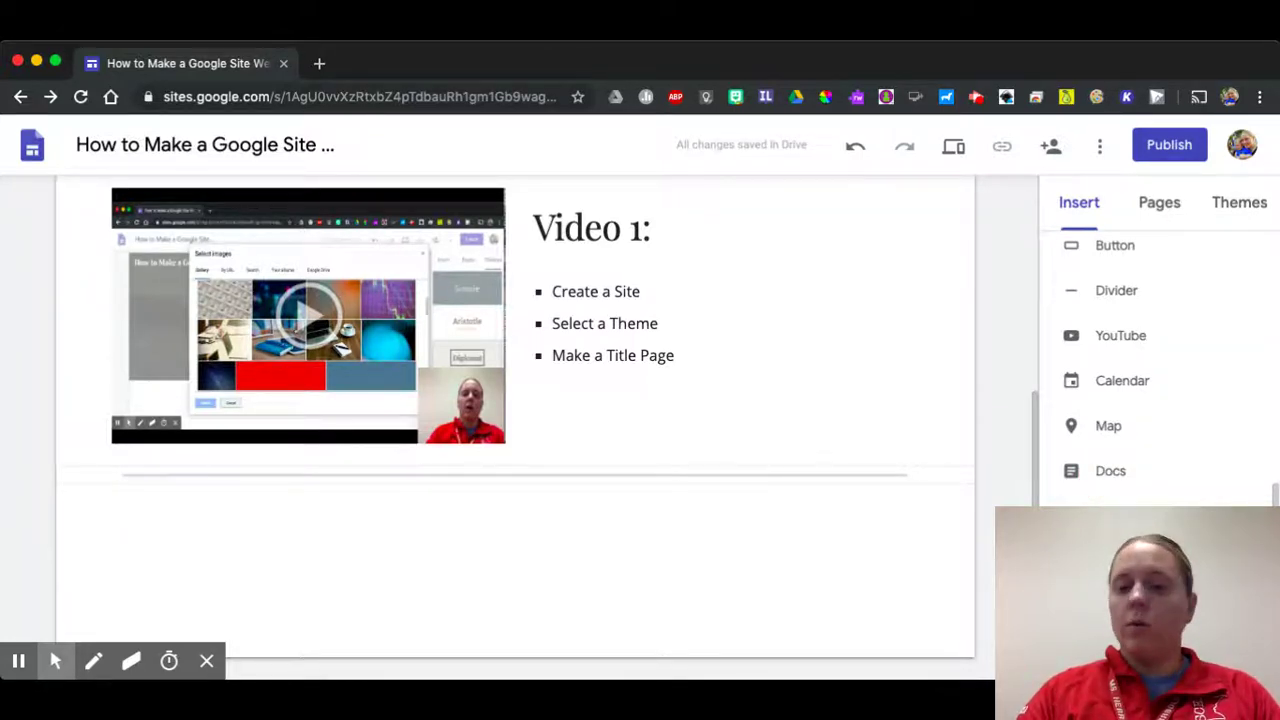
pyautogui.scroll(10, 1097, 495)
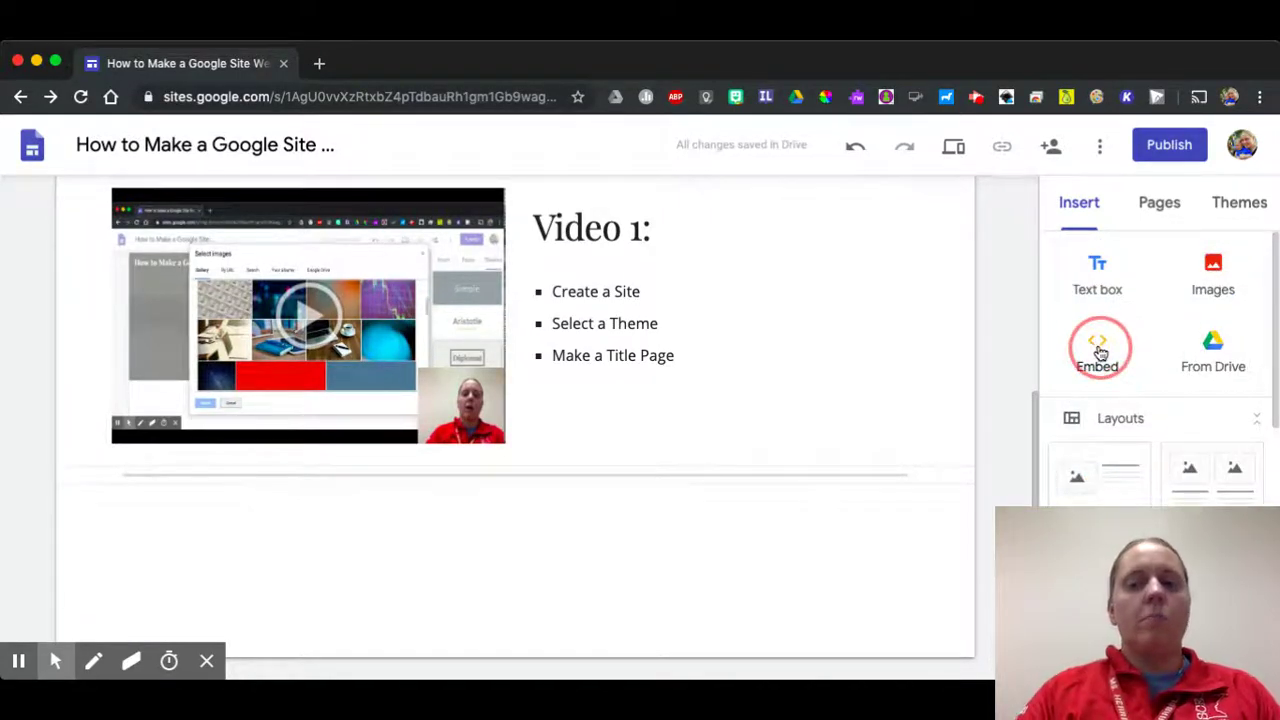
pyautogui.click(1099, 350)
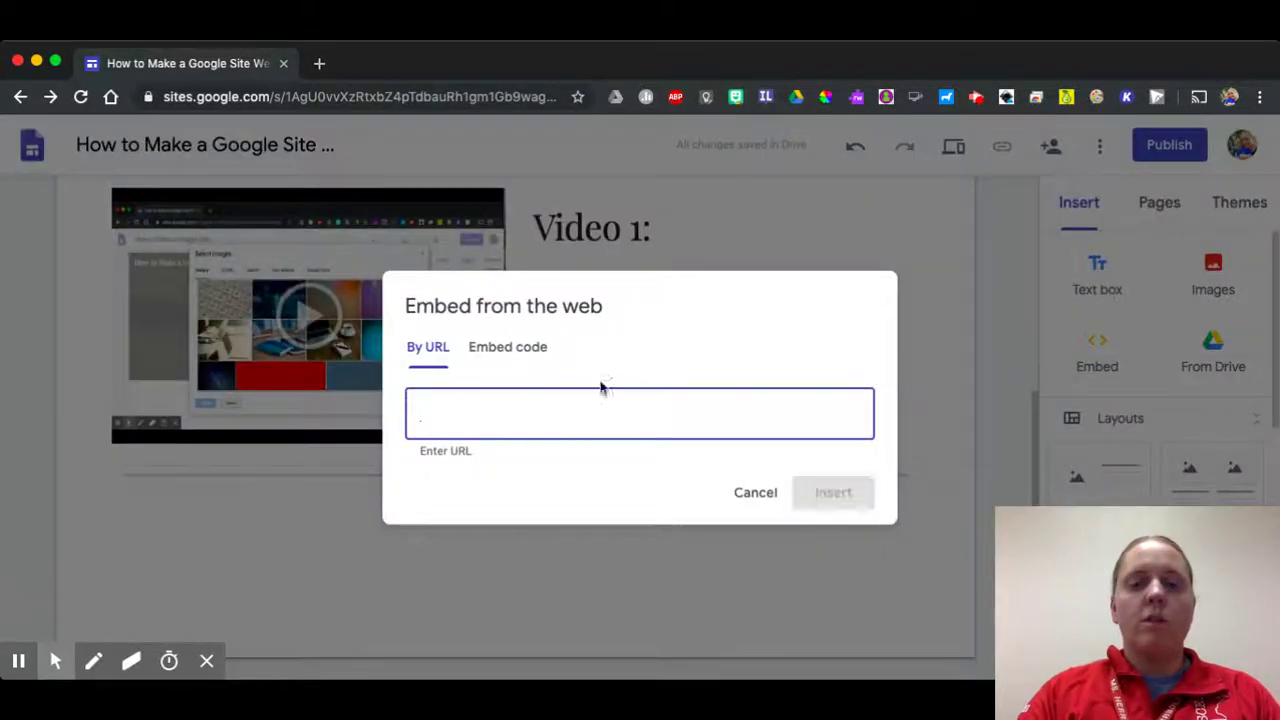
pyautogui.click(492, 352)
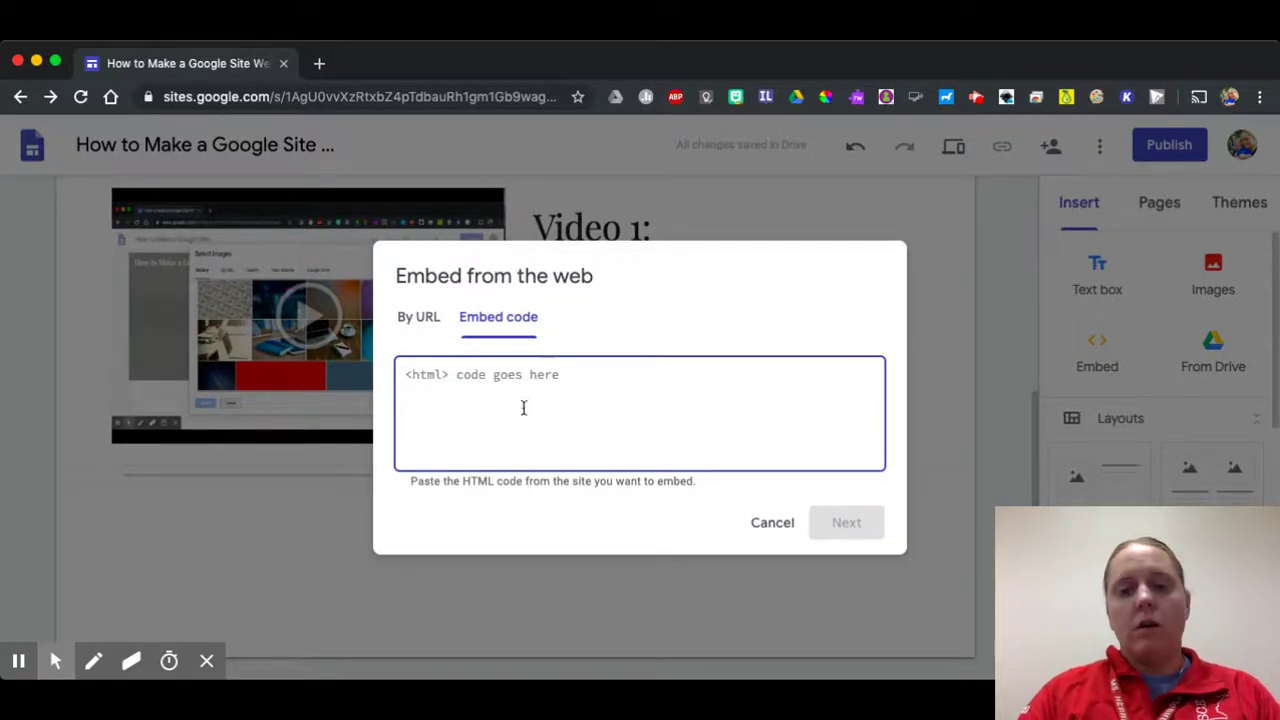
pyautogui.click(778, 528)
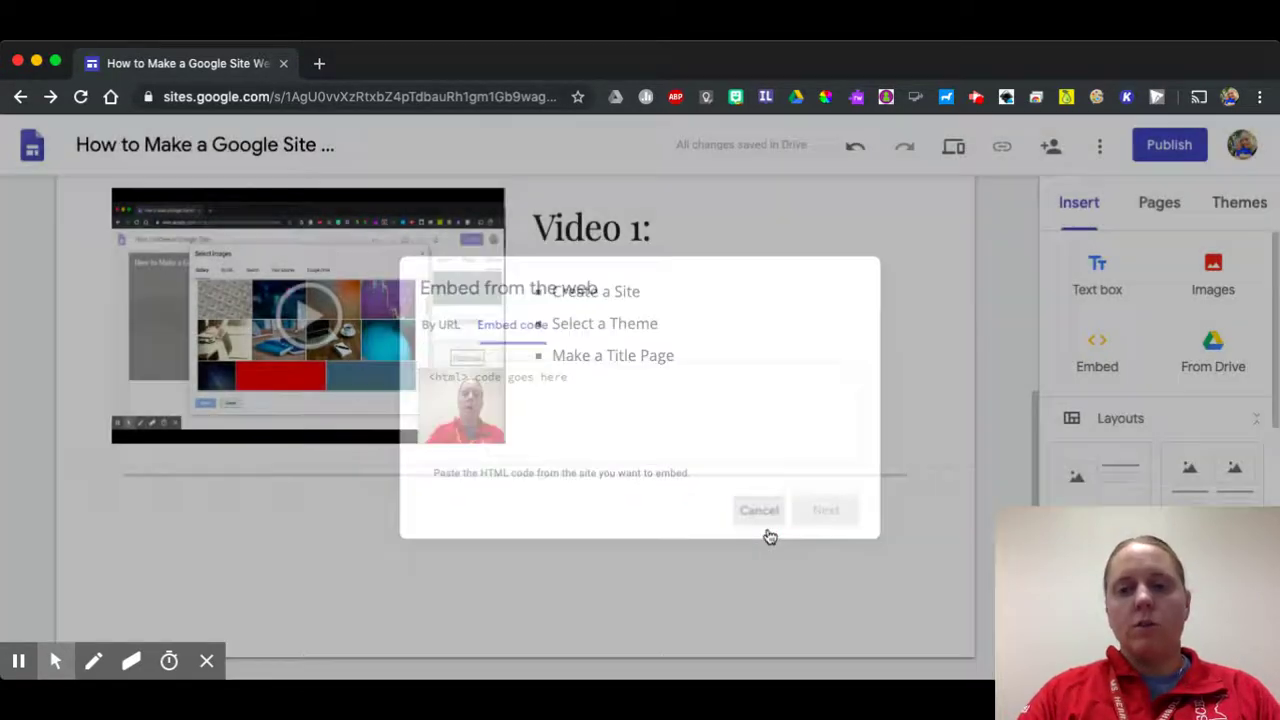
# Step: Search the web for images of "Websites" to add to the page
pyautogui.click(1211, 281)
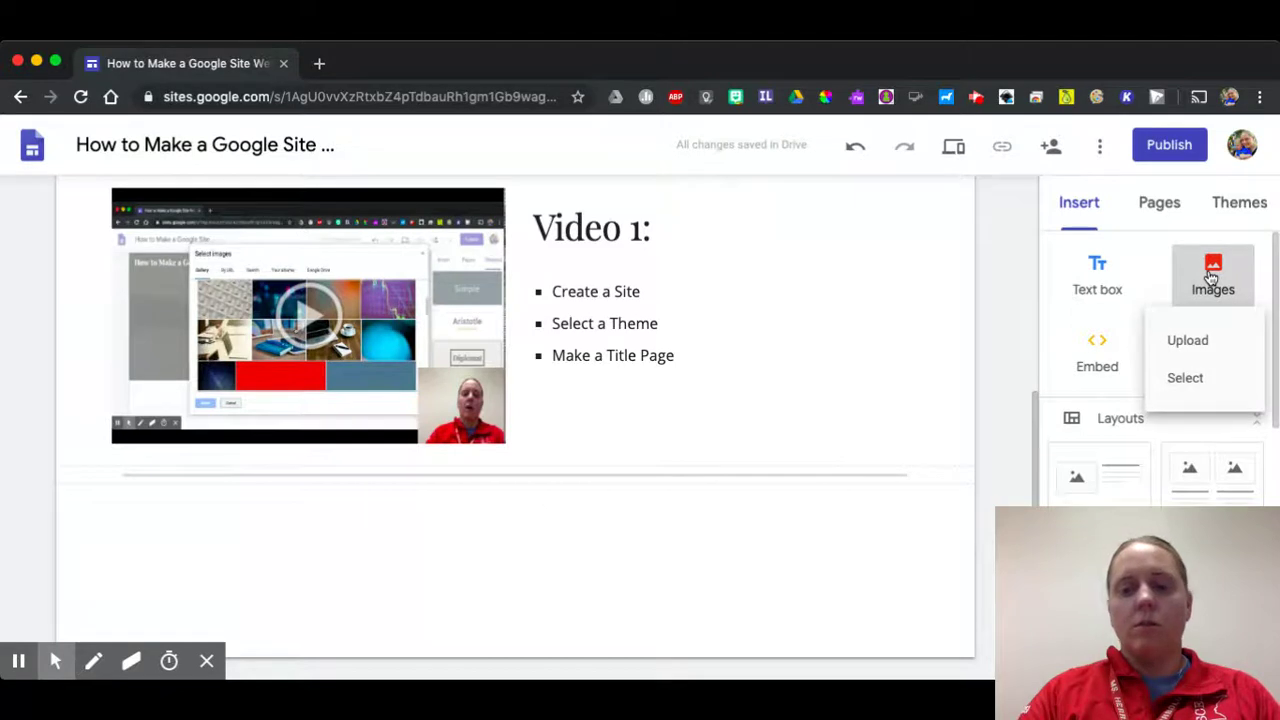
pyautogui.click(1186, 380)
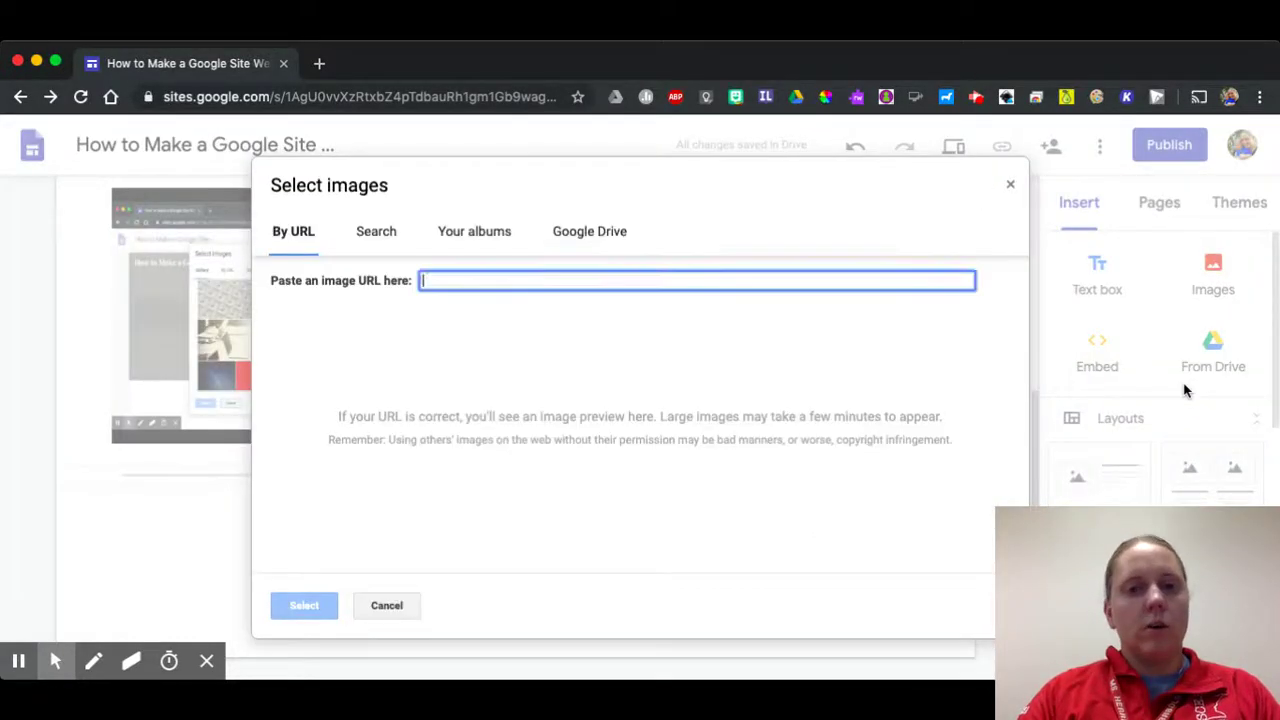
pyautogui.click(376, 233)
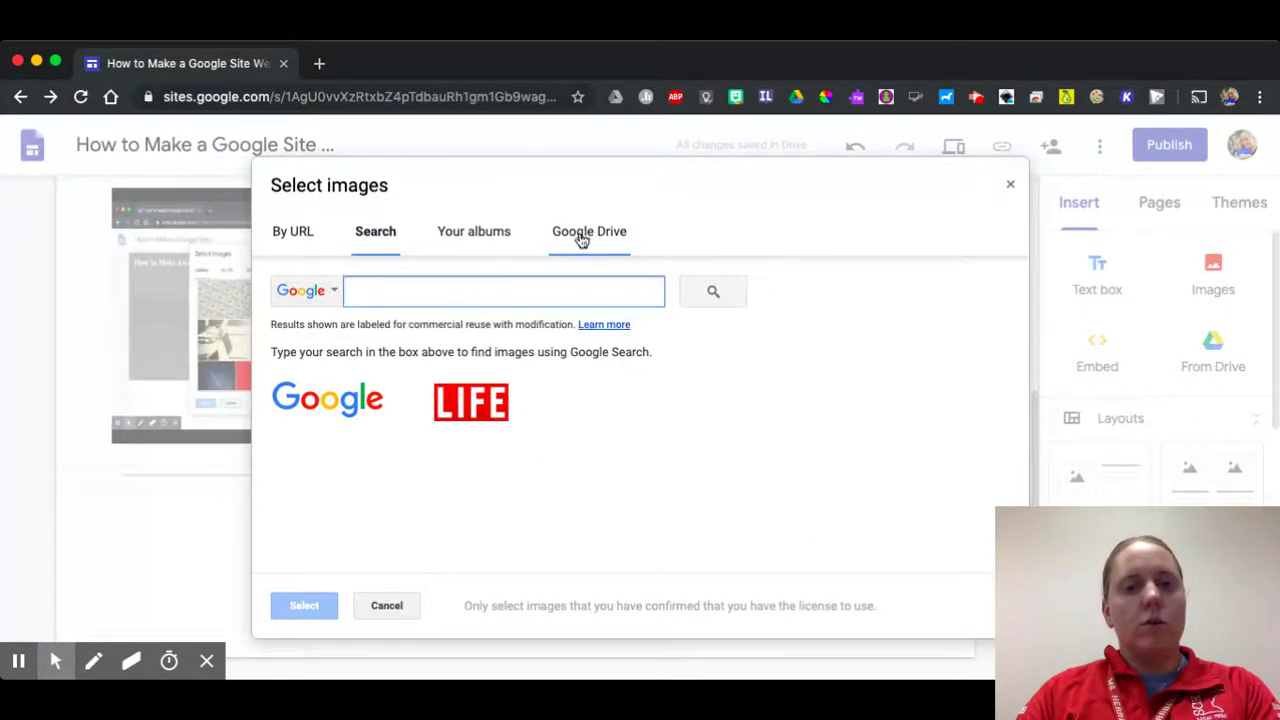
pyautogui.click(520, 294)
pyautogui.write('Webi')
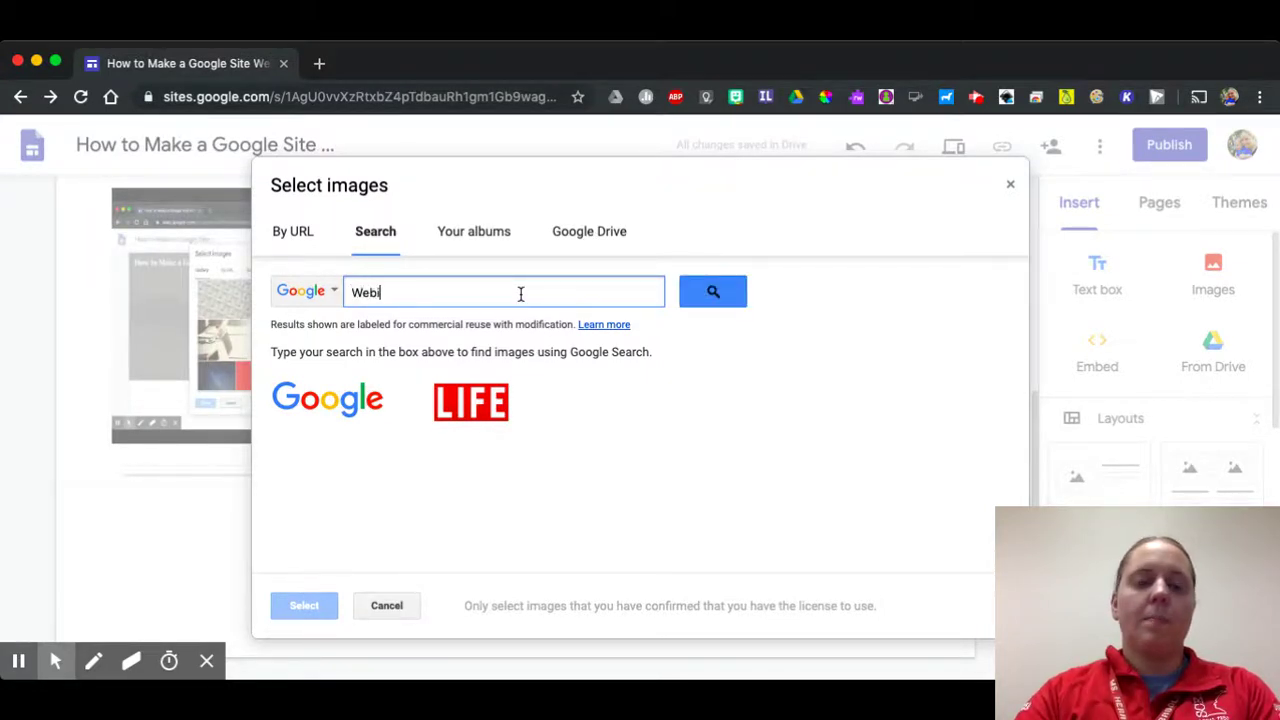
pyautogui.press('BackSpace')
pyautogui.write('site')
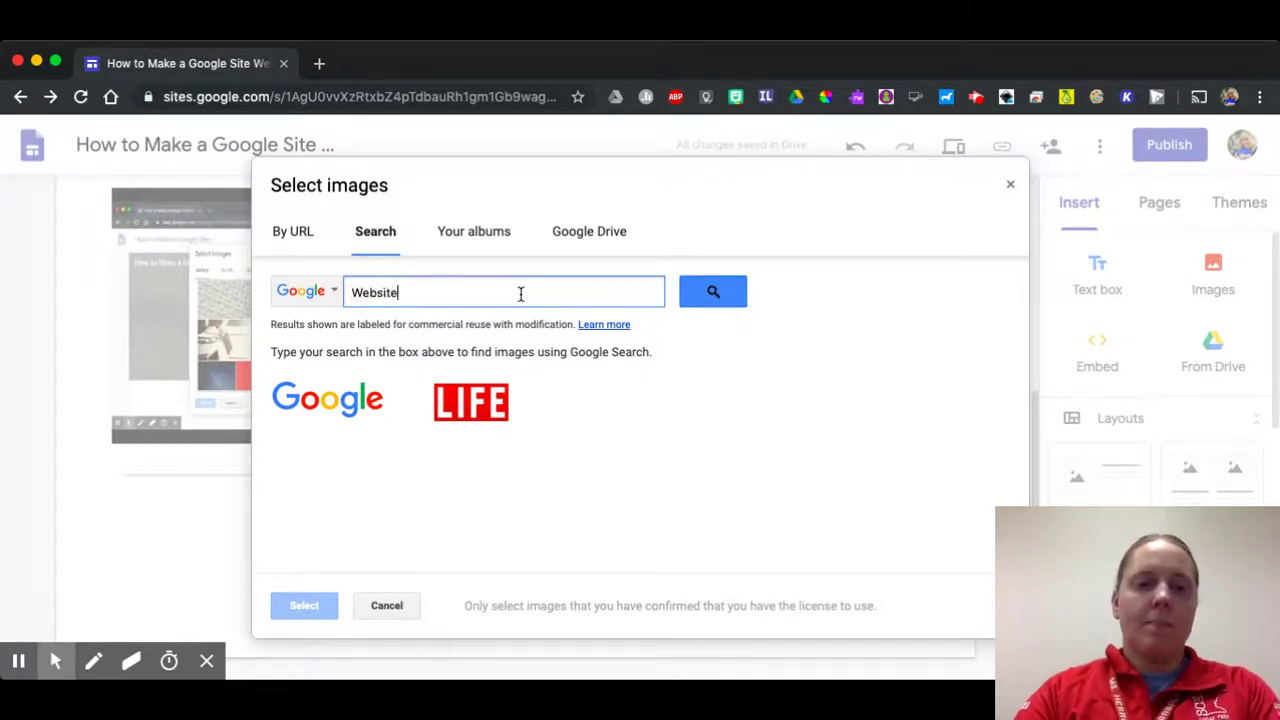
pyautogui.write('s')
pyautogui.press('Return')
pyautogui.scroll(-3, 562, 478)
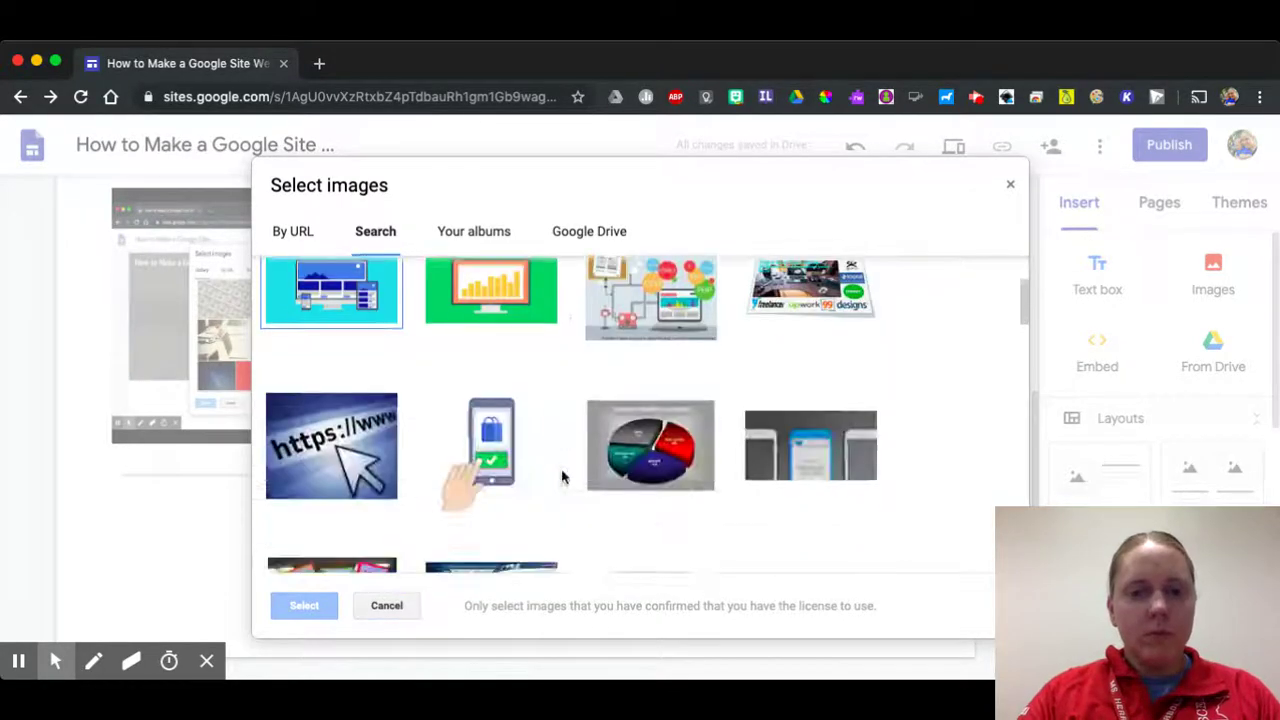
pyautogui.scroll(-2, 562, 478)
pyautogui.click(343, 375)
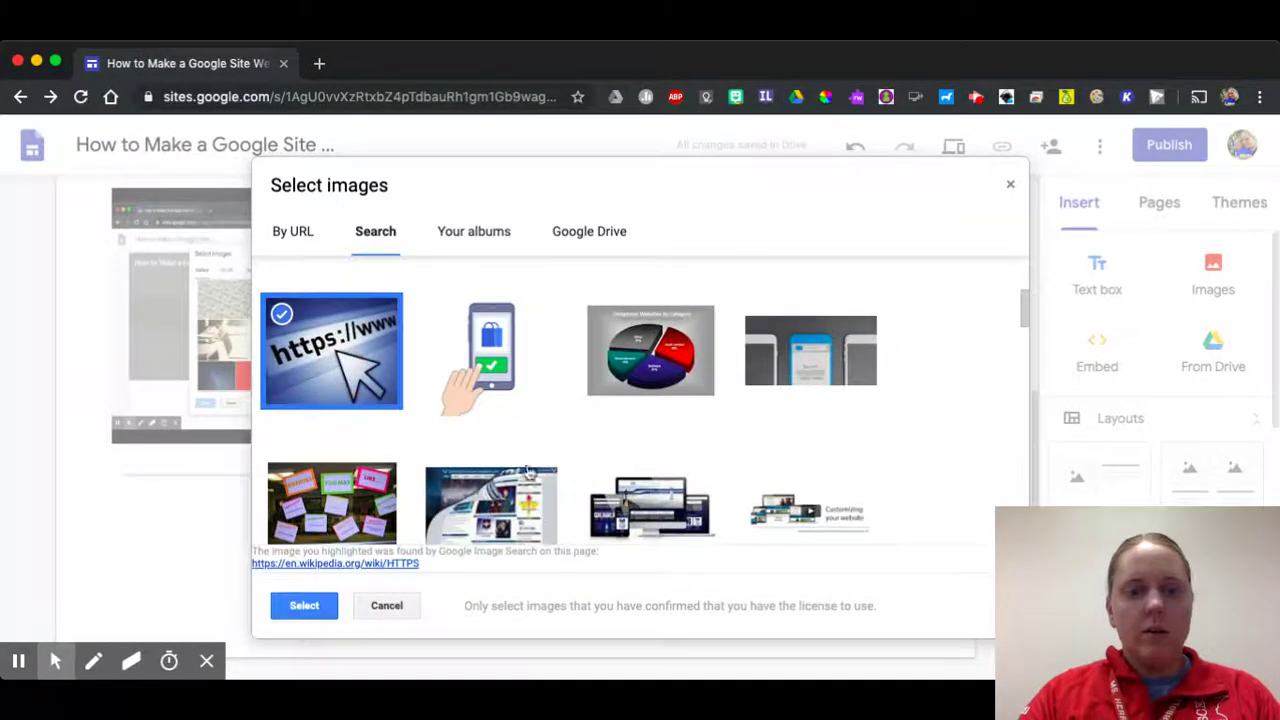
pyautogui.click(297, 609)
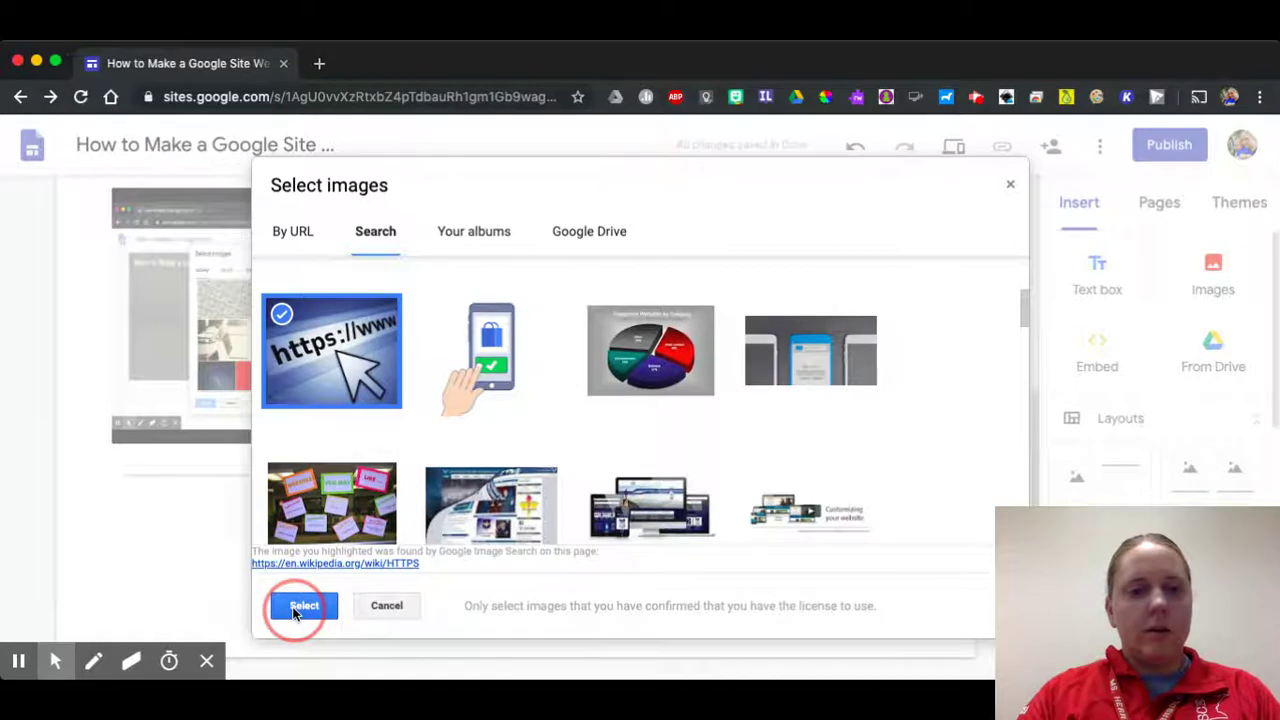
pyautogui.scroll(-1, 543, 460)
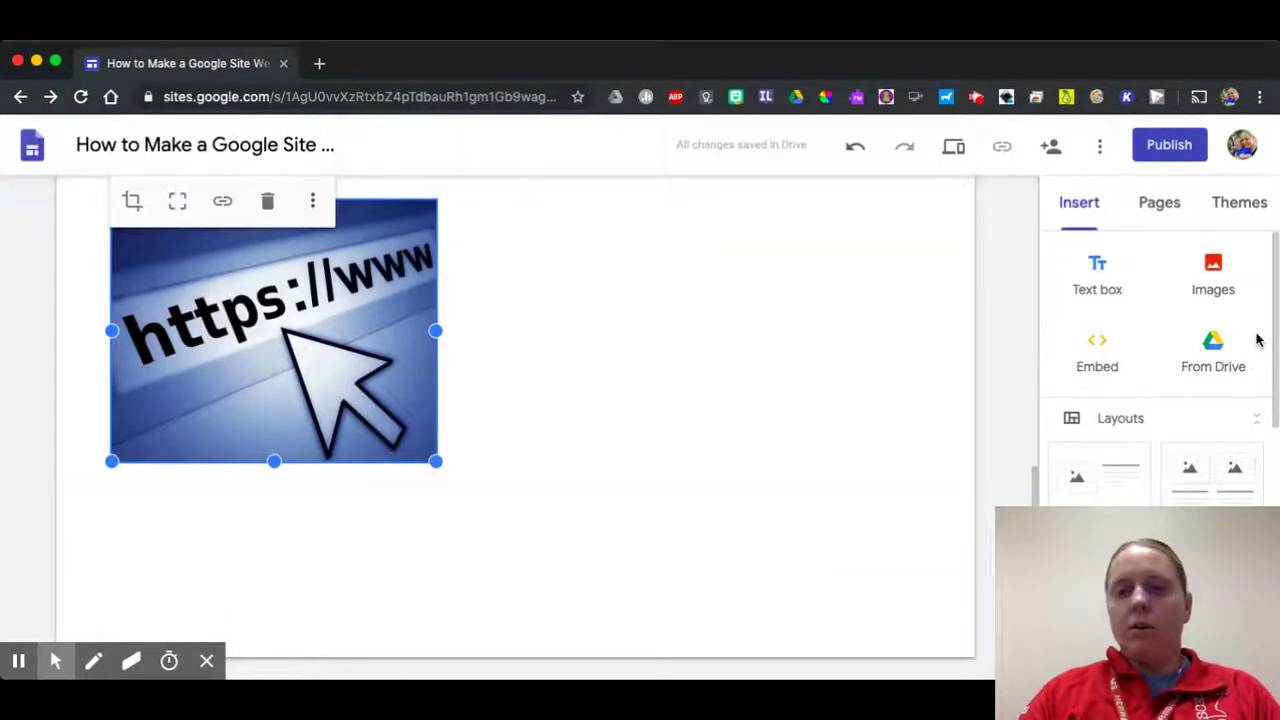
pyautogui.scroll(5, 680, 360)
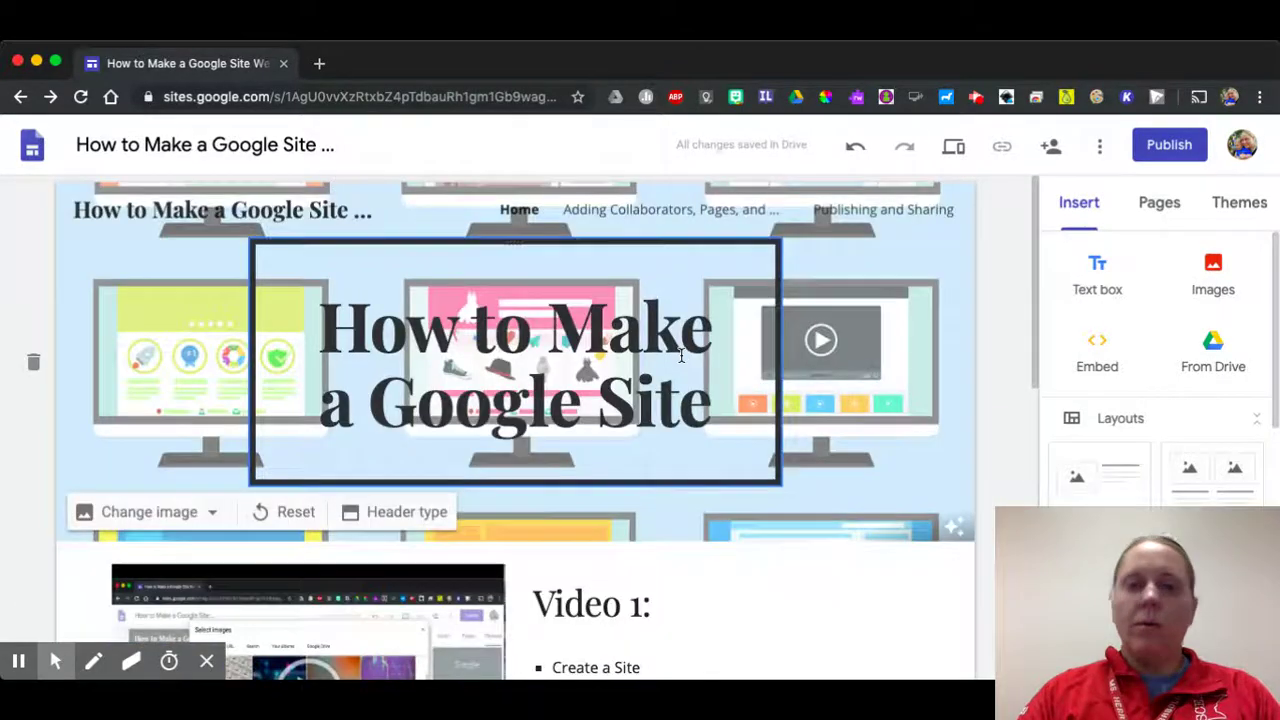